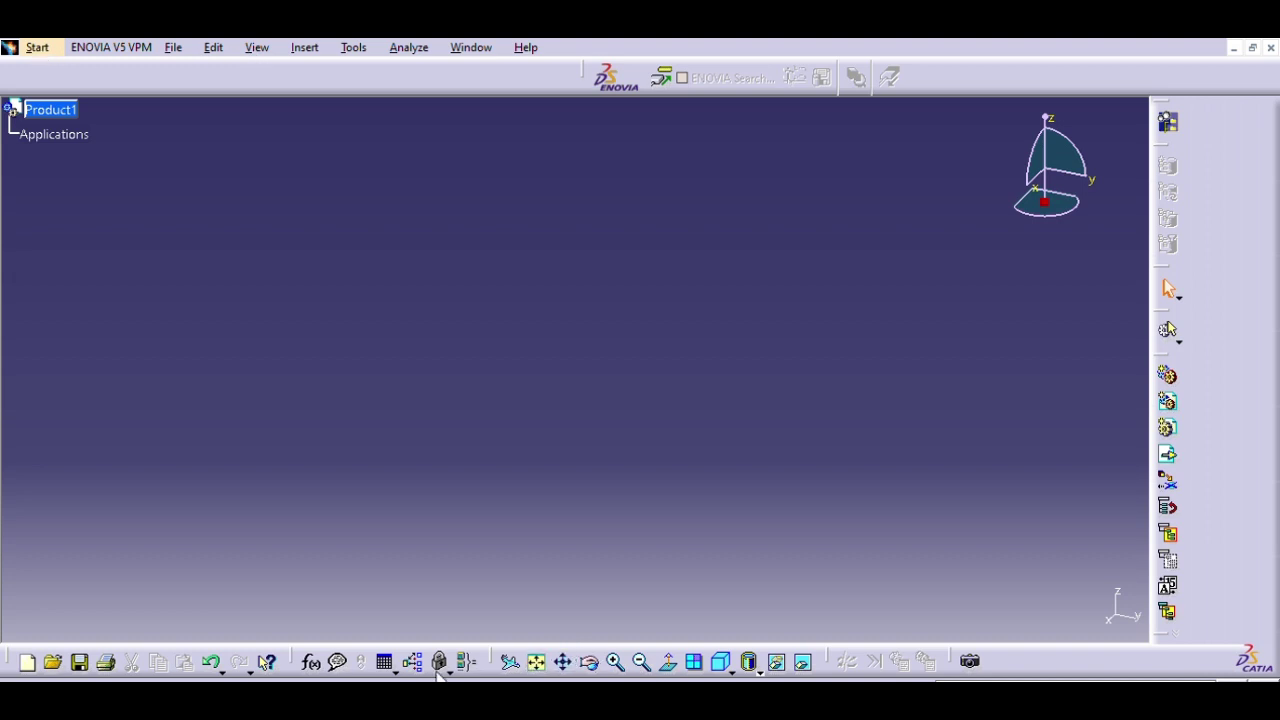
Create a new part and open a sketch on its xy plane.
{"action": "left_click", "coordinate": [74, 107]}
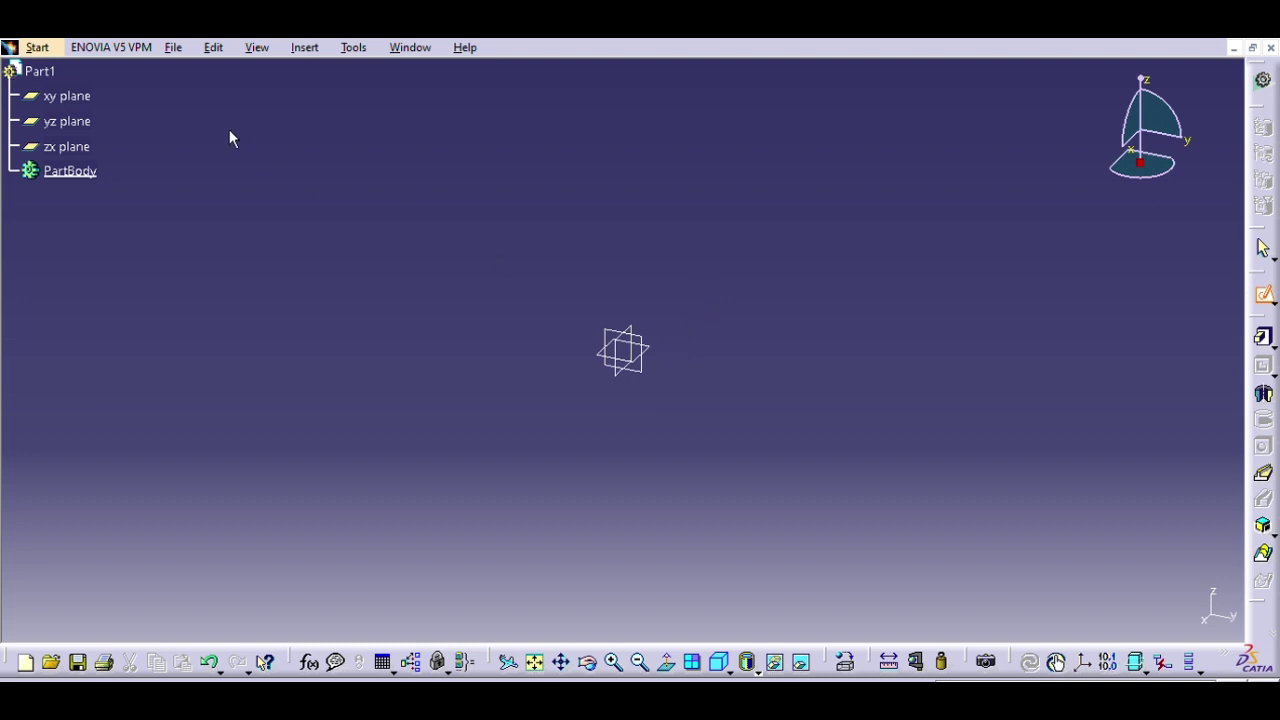
{"action": "left_click", "coordinate": [80, 95]}
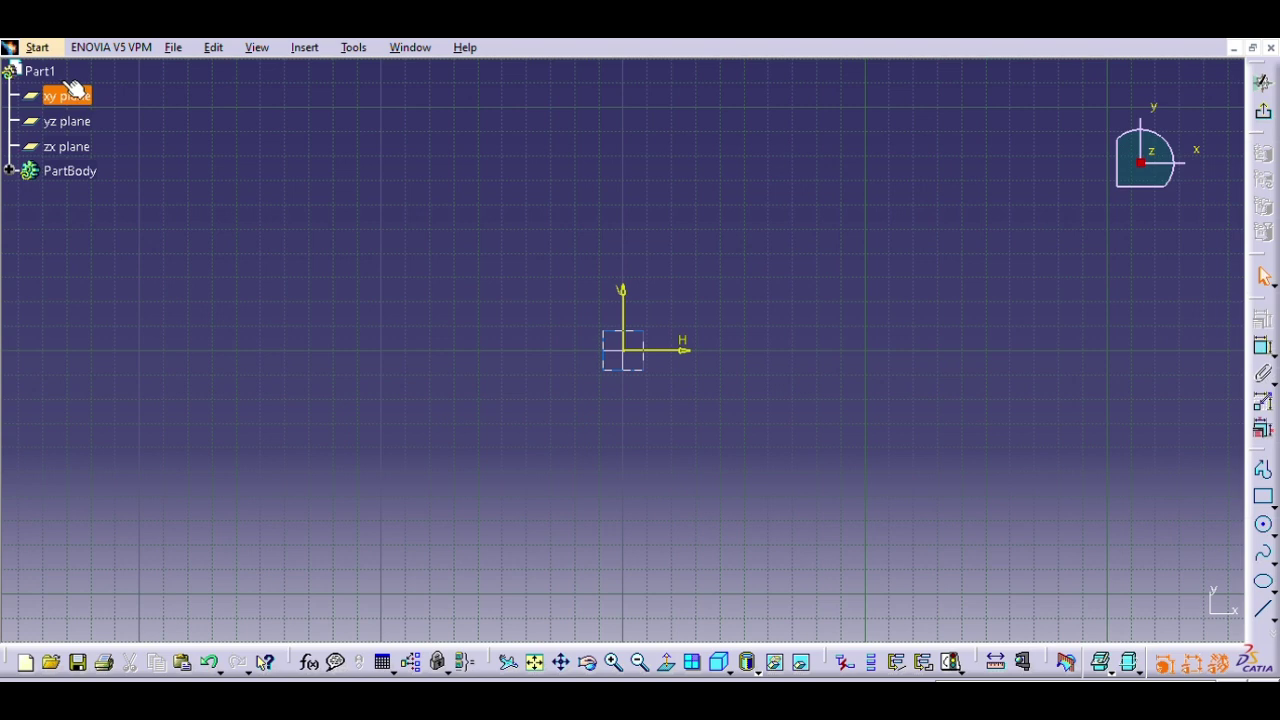
{"action": "left_click", "coordinate": [1262, 83]}
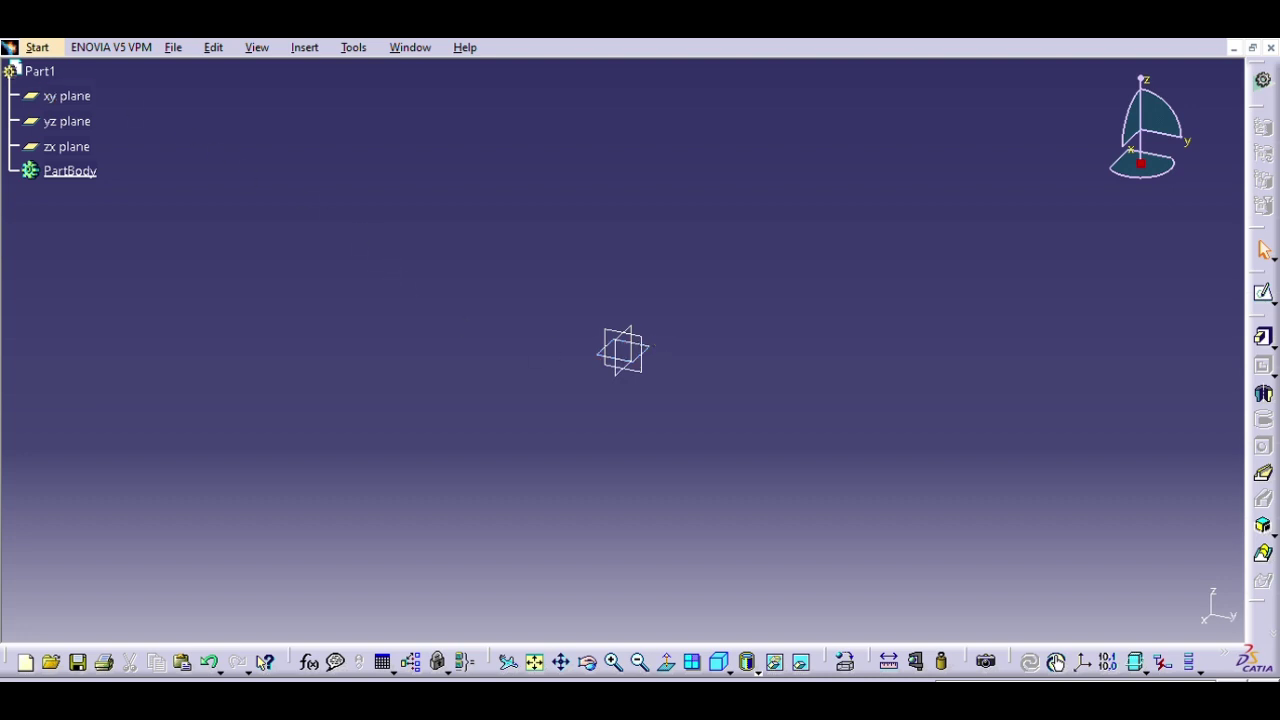
{"action": "left_click", "coordinate": [662, 341]}
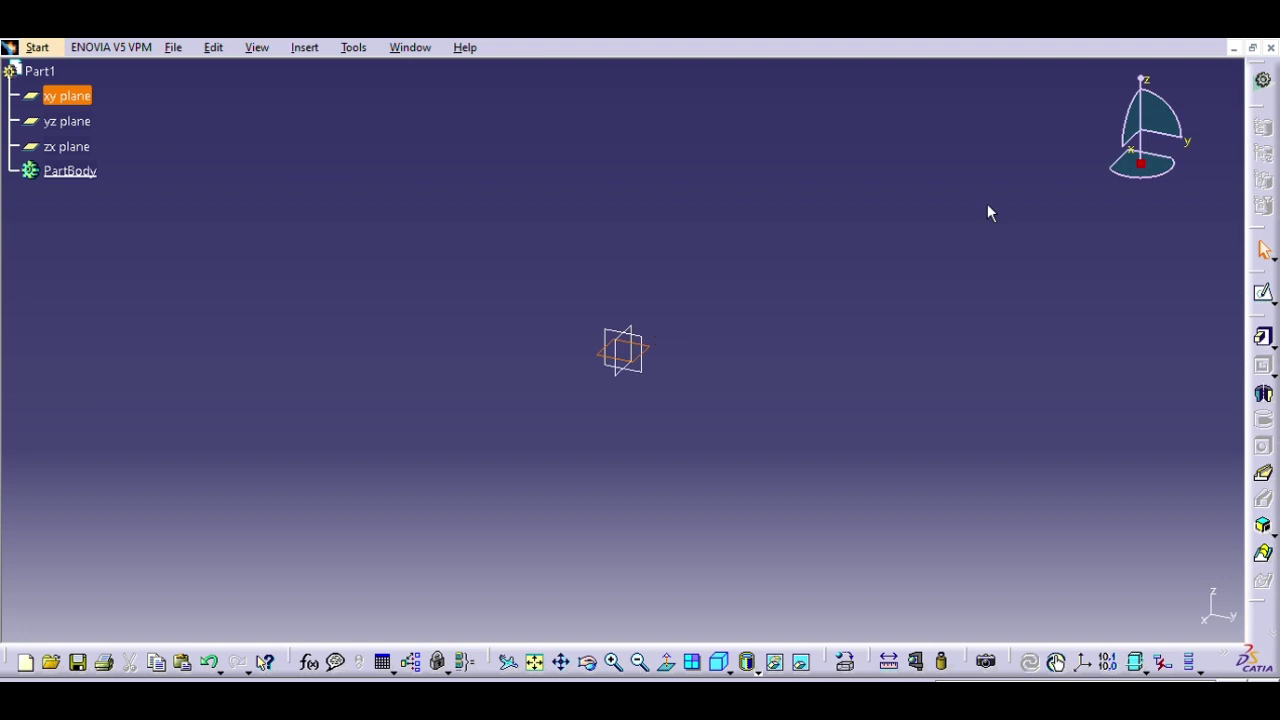
{"action": "left_click", "coordinate": [1265, 289]}
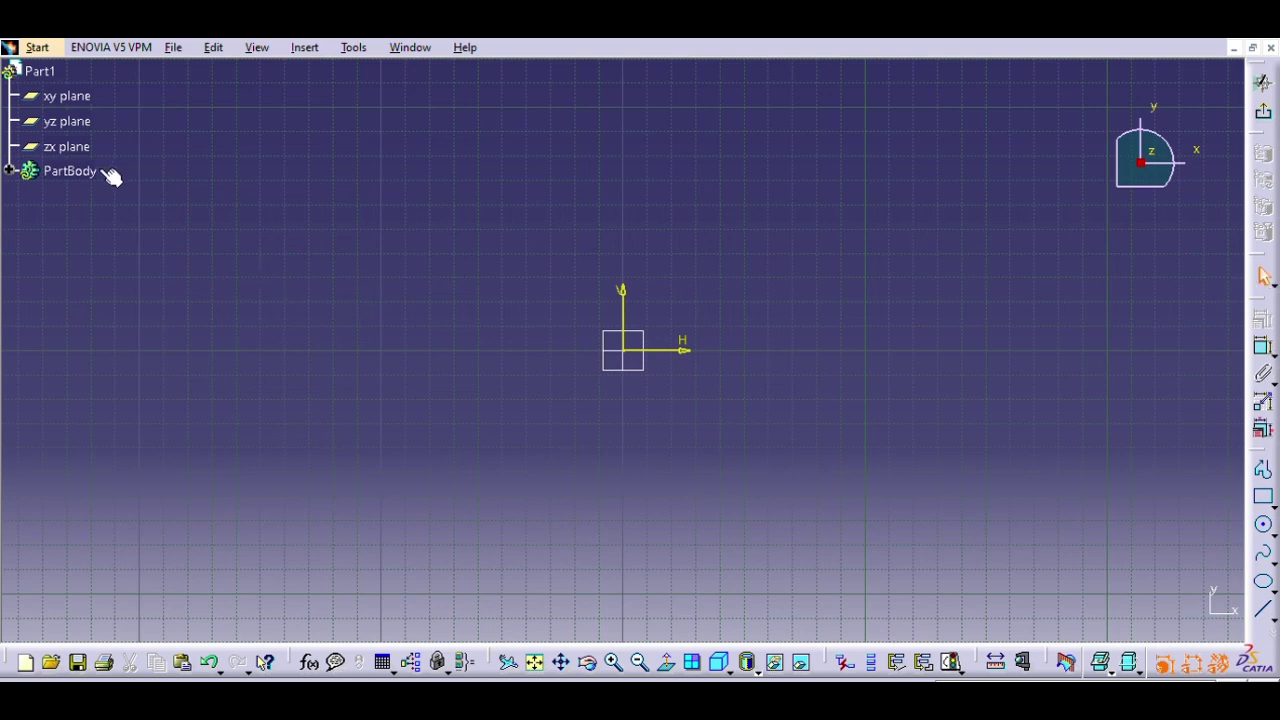
{"action": "left_click", "coordinate": [8, 170]}
{"action": "left_click", "coordinate": [8, 170]}
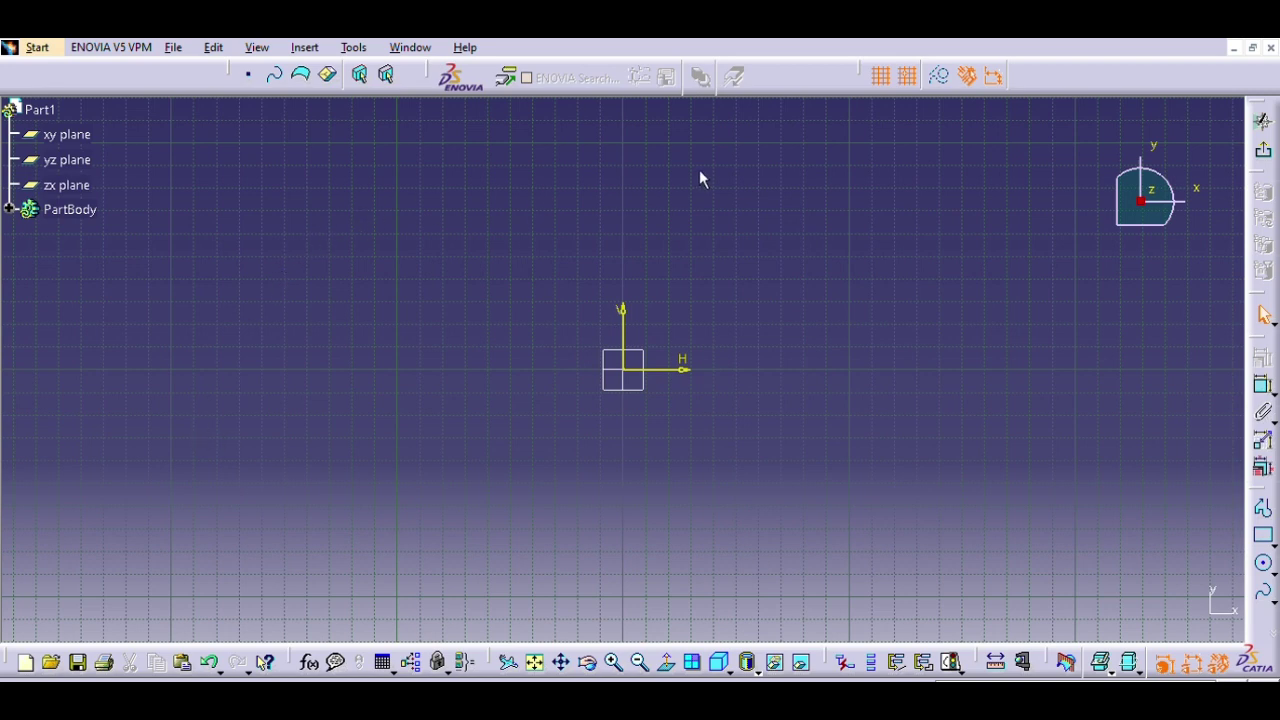
Sketch a rectangle about 200 mm wide around the origin, ending at the corner H 110 mm, V -50 mm.
{"action": "left_click", "coordinate": [1263, 531]}
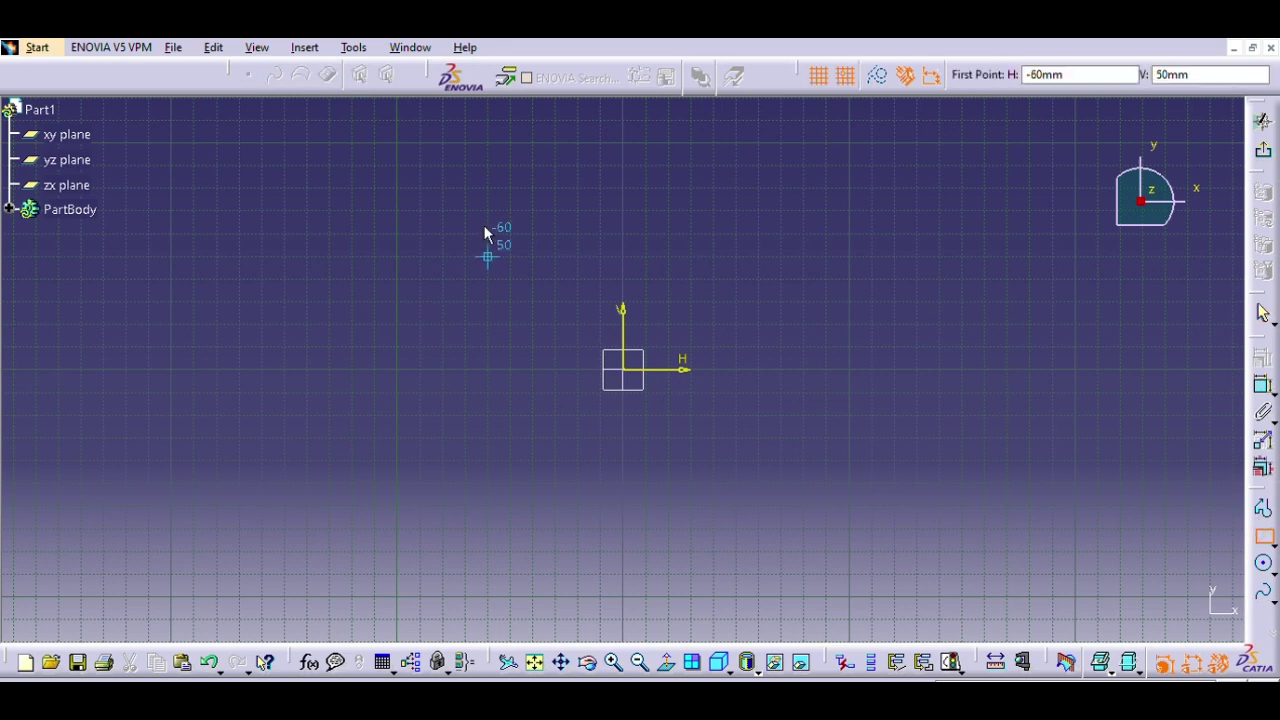
{"action": "left_click", "coordinate": [420, 257]}
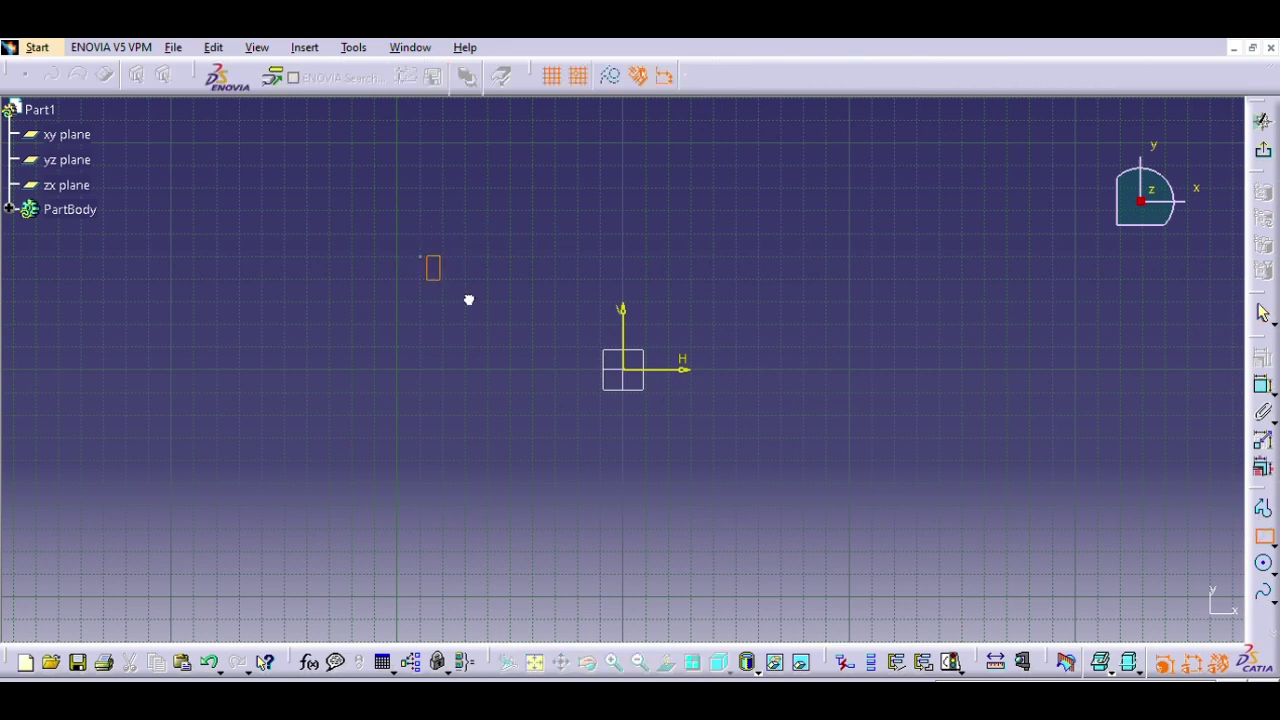
{"action": "left_click", "coordinate": [877, 467]}
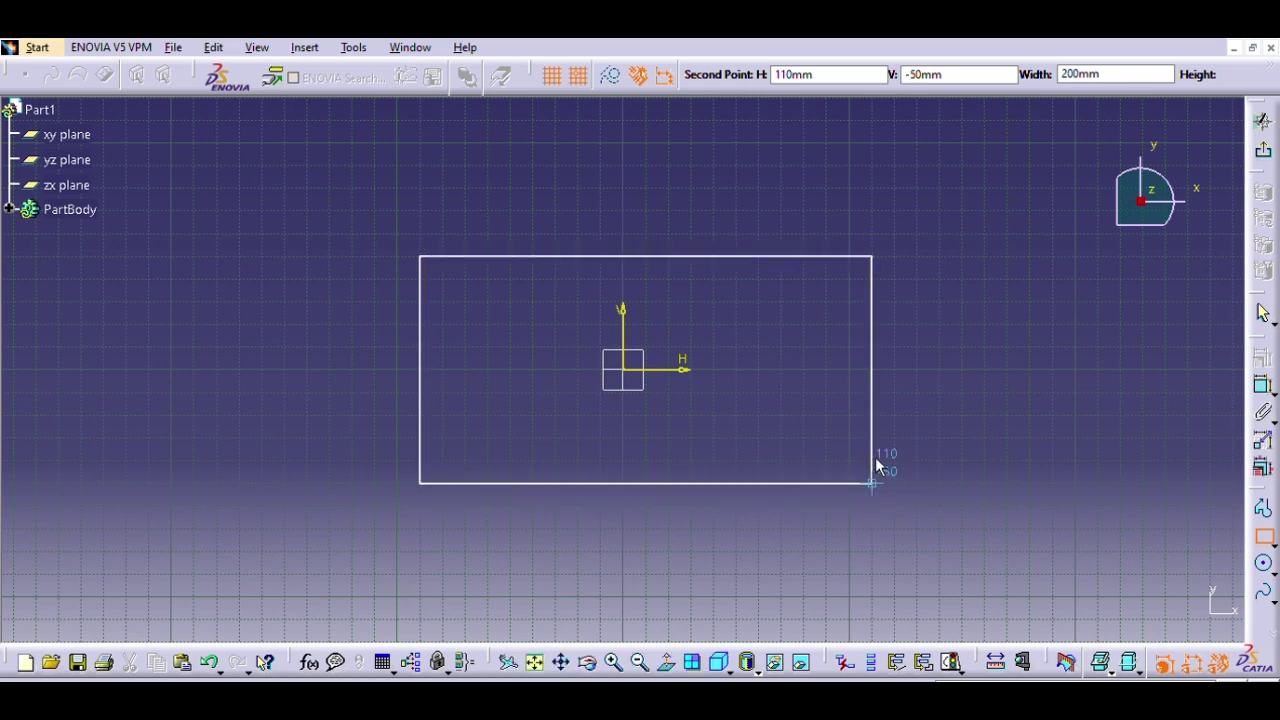
{"action": "left_click", "coordinate": [978, 424]}
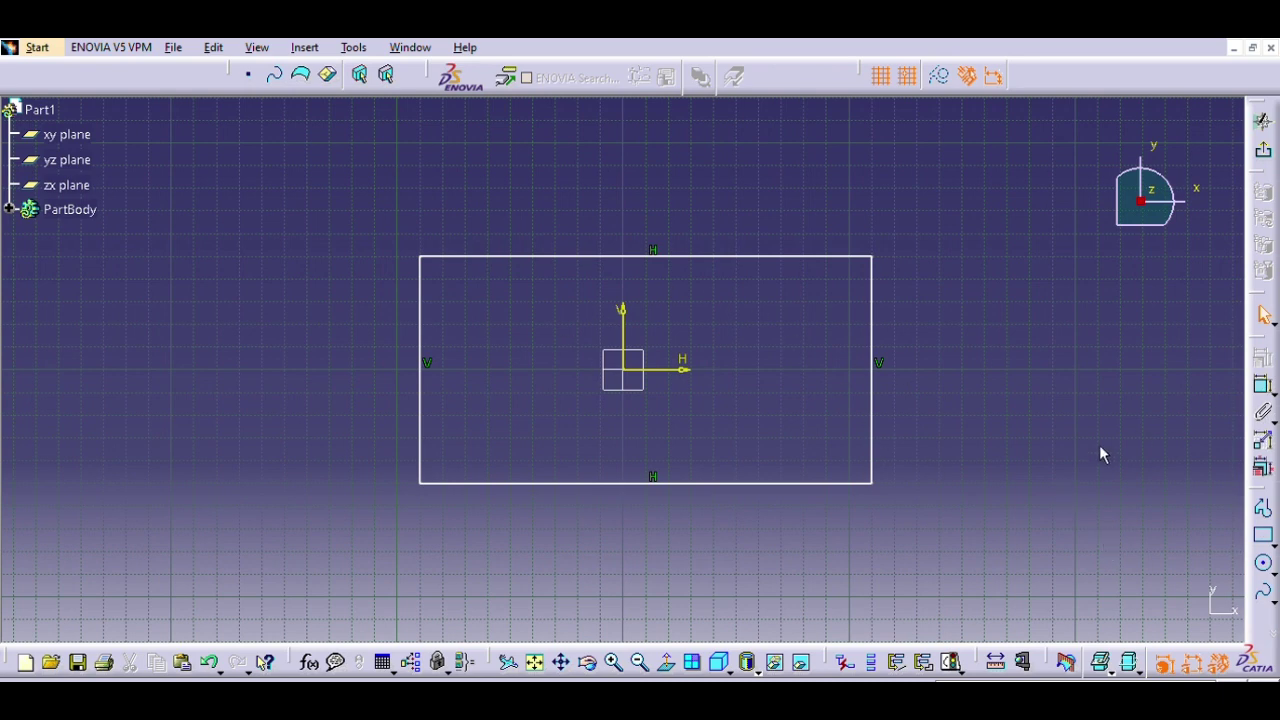
Reshape the rectangle by moving its upper edge up and its left edge inward, to about 120 by 163 mm.
{"action": "left_click", "coordinate": [421, 315]}
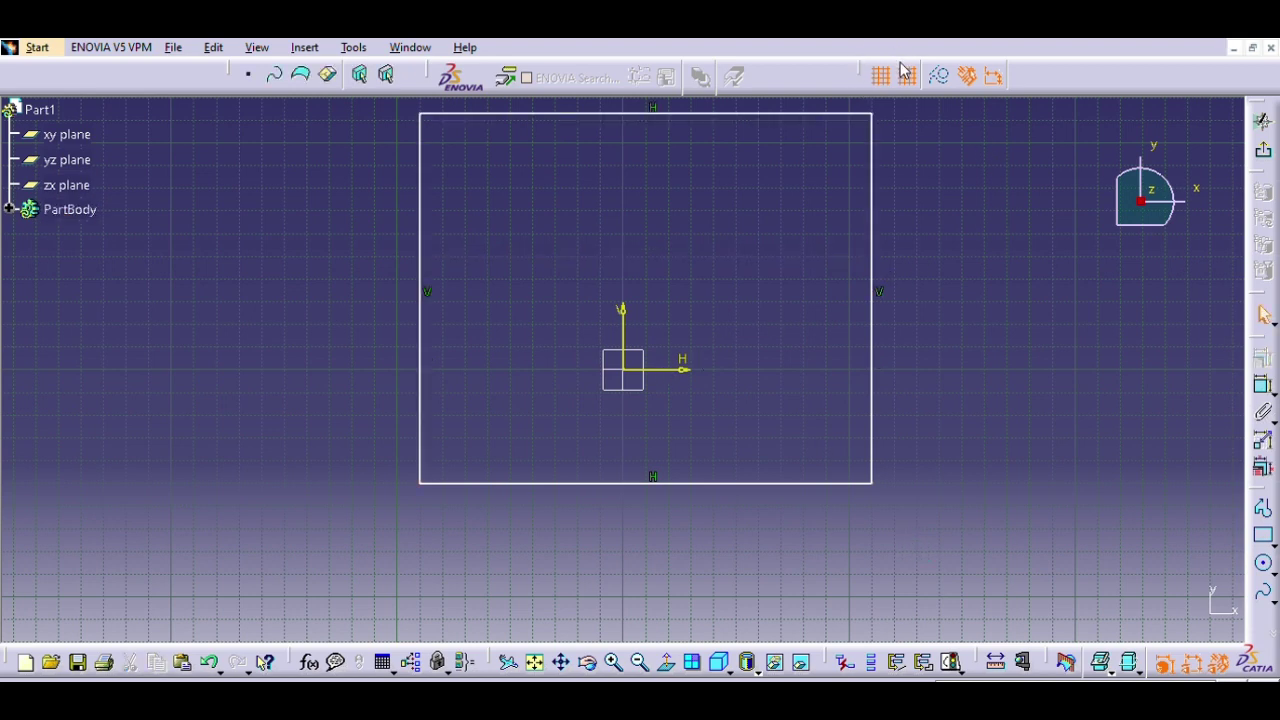
{"action": "left_click", "coordinate": [620, 478]}
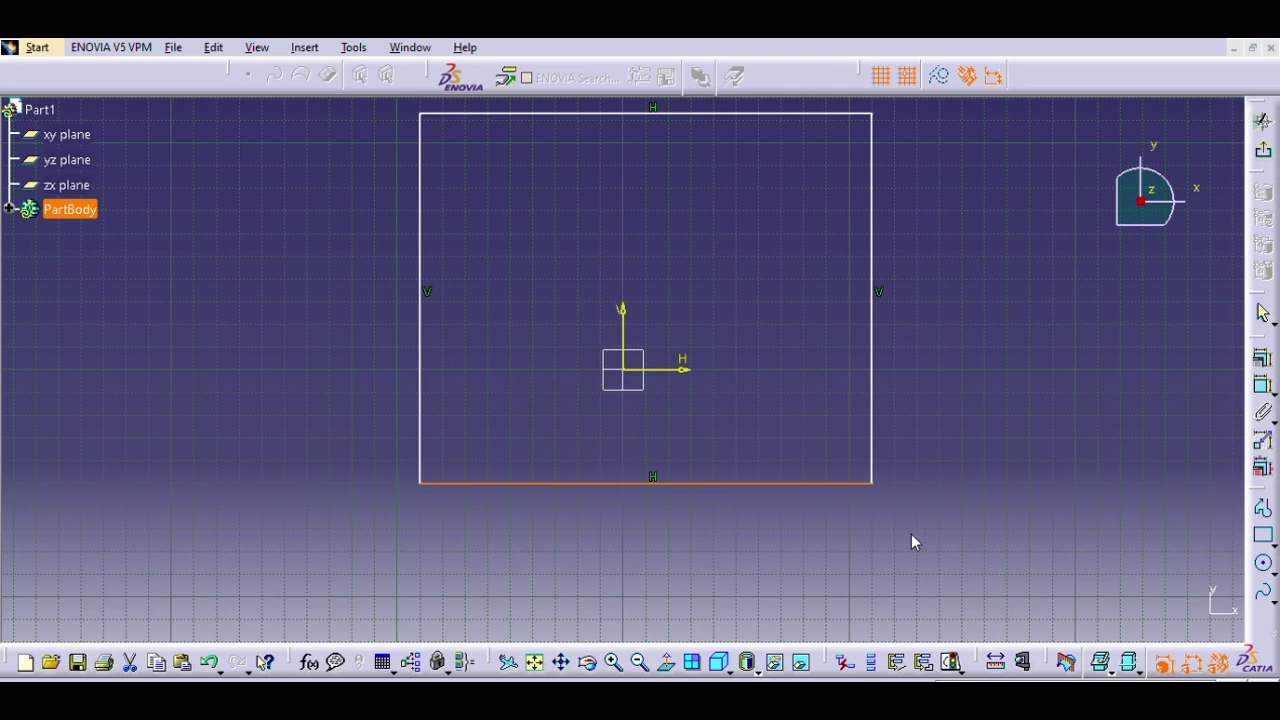
{"action": "key", "text": "ctrl+z"}
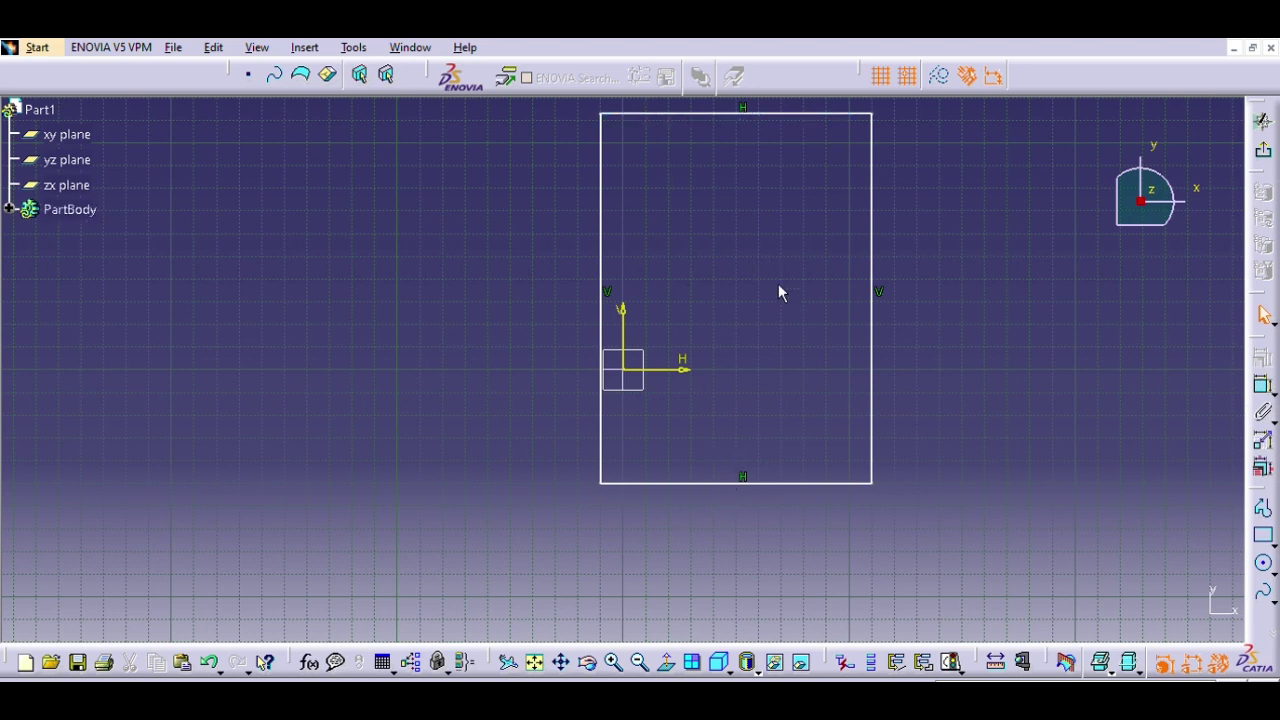
Dimension the rectangle's width below its lower edge and its height beside its right edge.
{"action": "left_click", "coordinate": [803, 479]}
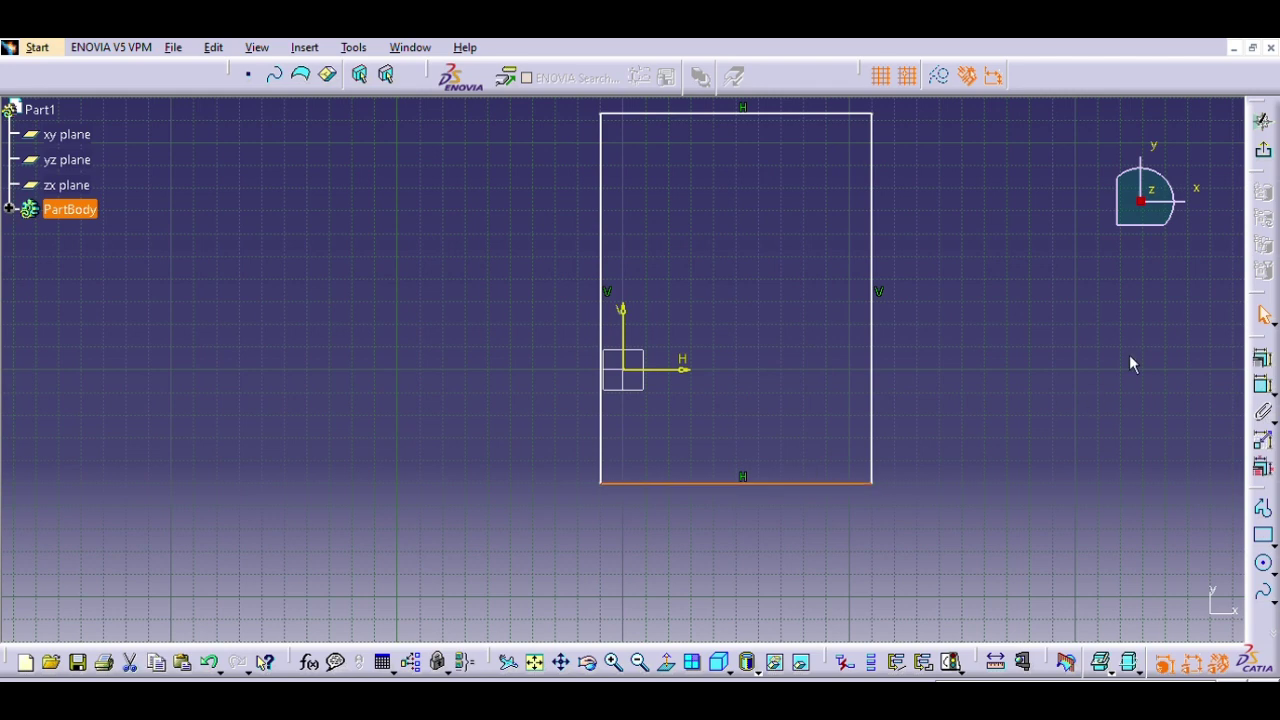
{"action": "left_click", "coordinate": [1262, 362]}
{"action": "left_click", "coordinate": [743, 516]}
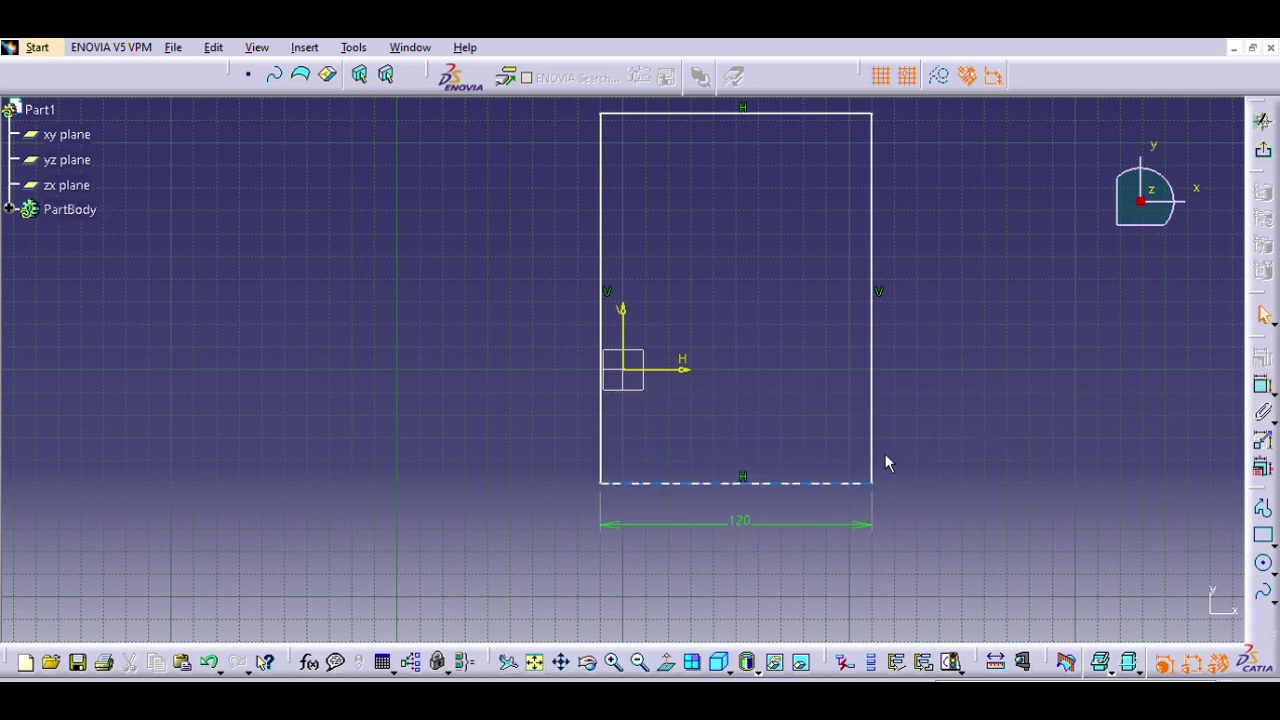
{"action": "left_click", "coordinate": [877, 252]}
{"action": "left_click", "coordinate": [1260, 385]}
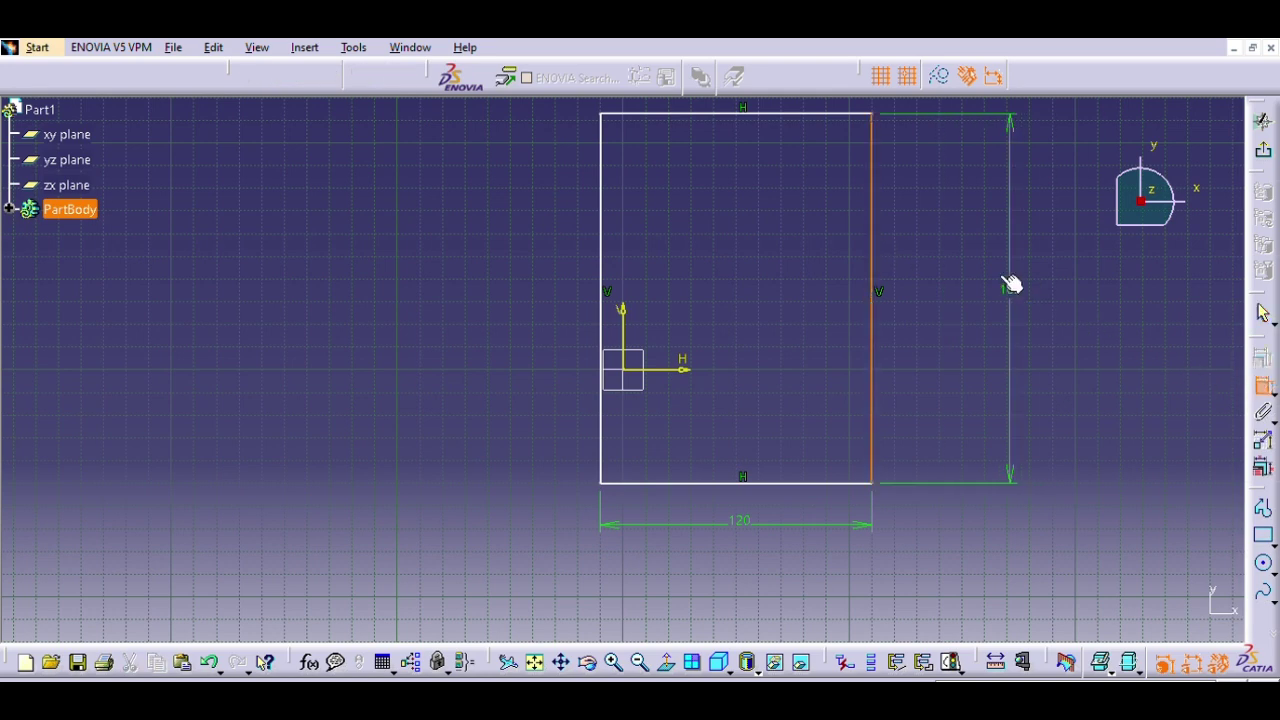
{"action": "left_click", "coordinate": [932, 296]}
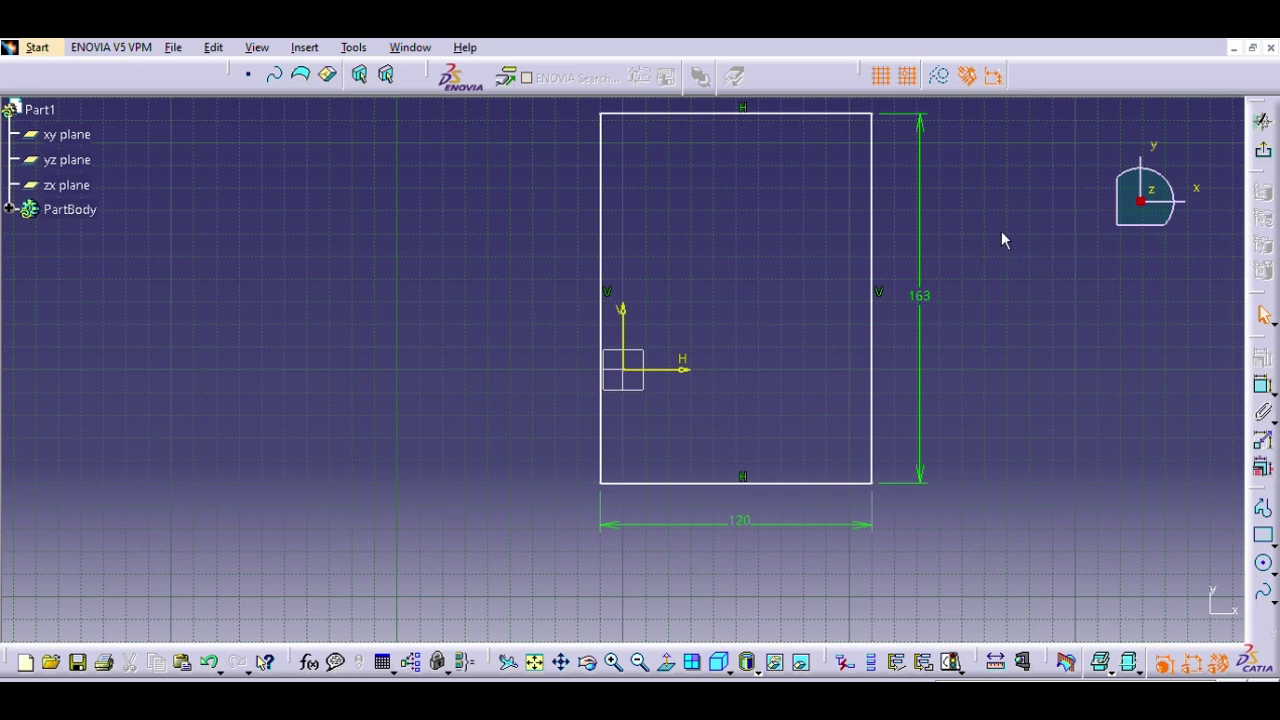
Draw two circles about 22 mm in radius, one inside the rectangle's upper part and one outside to its left.
{"action": "left_click", "coordinate": [1265, 562]}
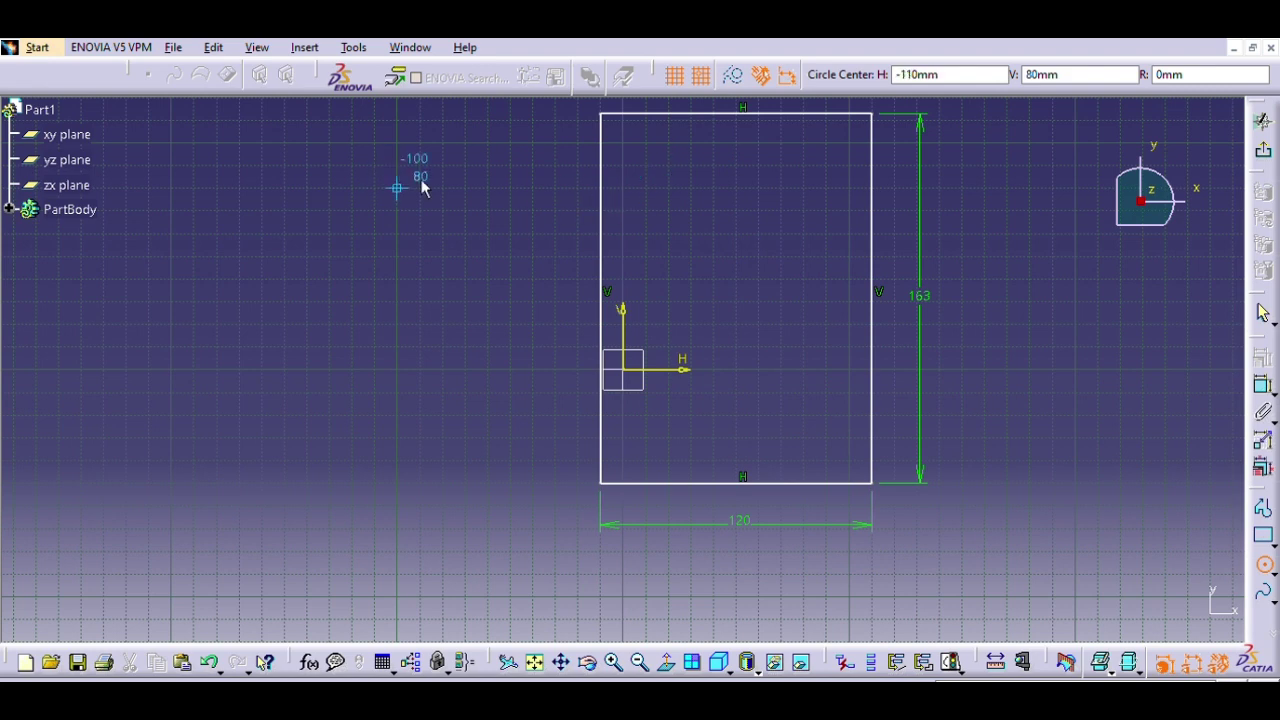
{"action": "left_click", "coordinate": [712, 189]}
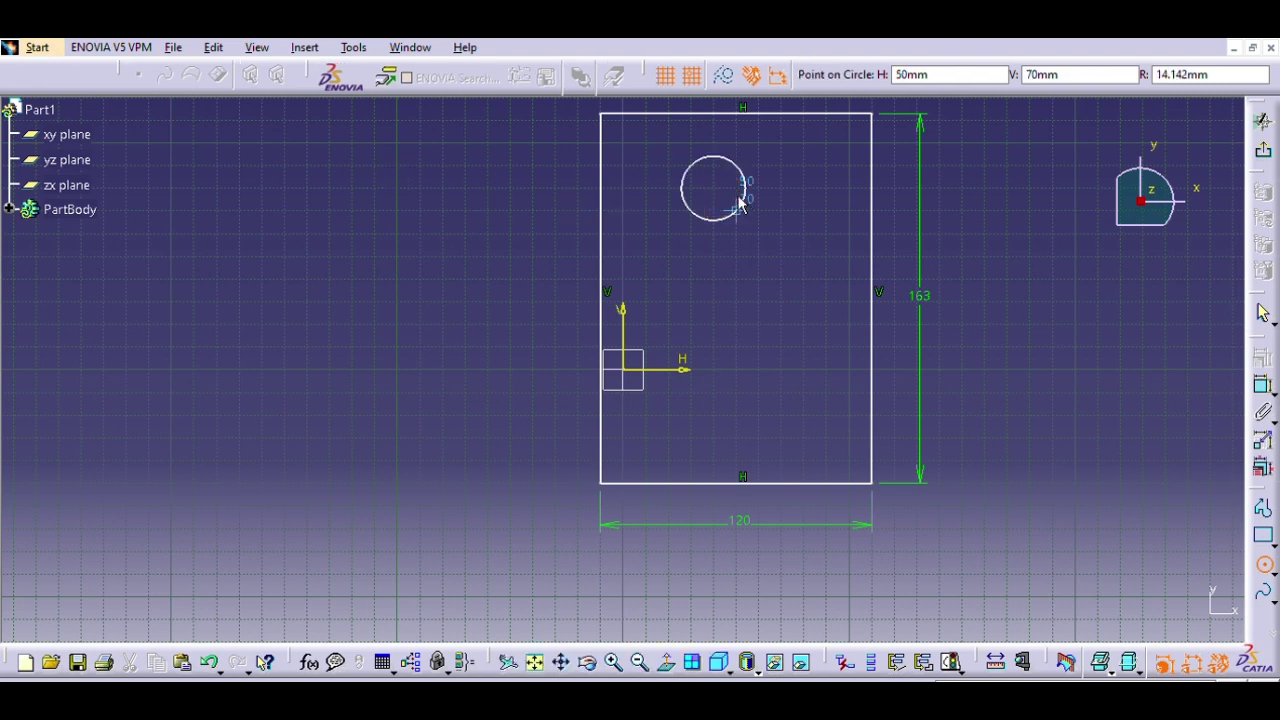
{"action": "left_click", "coordinate": [671, 200]}
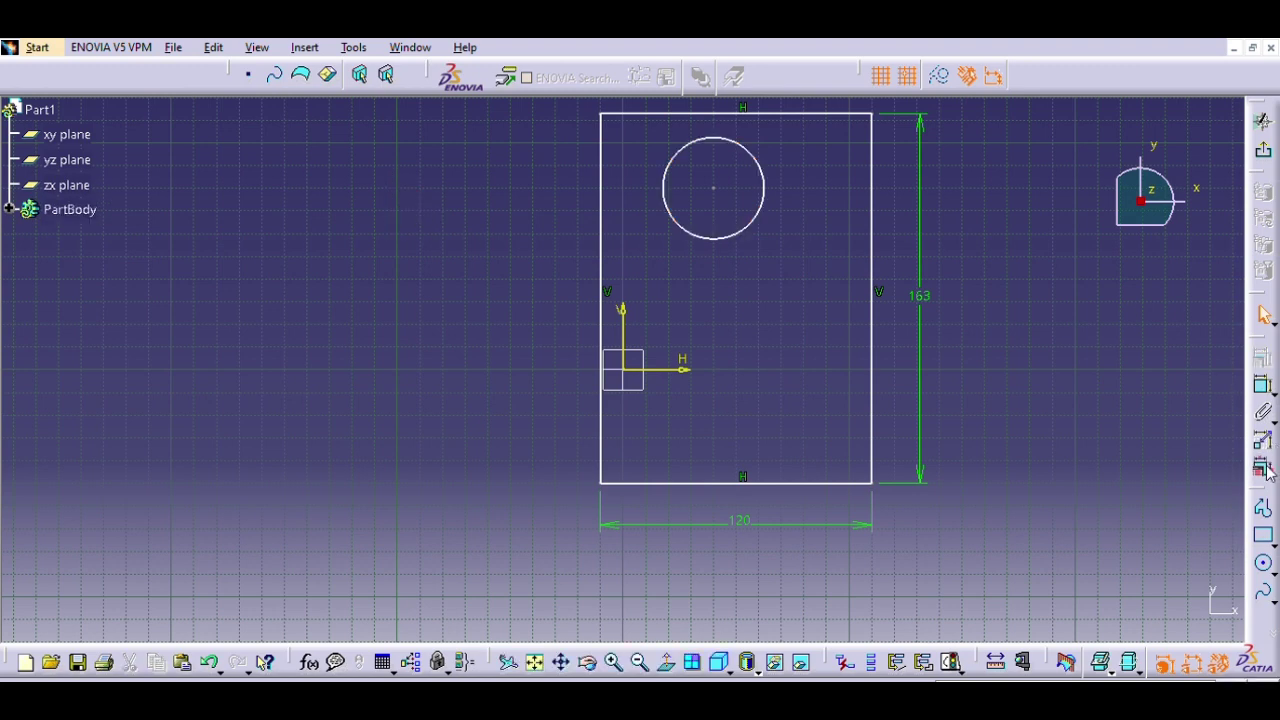
{"action": "left_click", "coordinate": [1265, 563]}
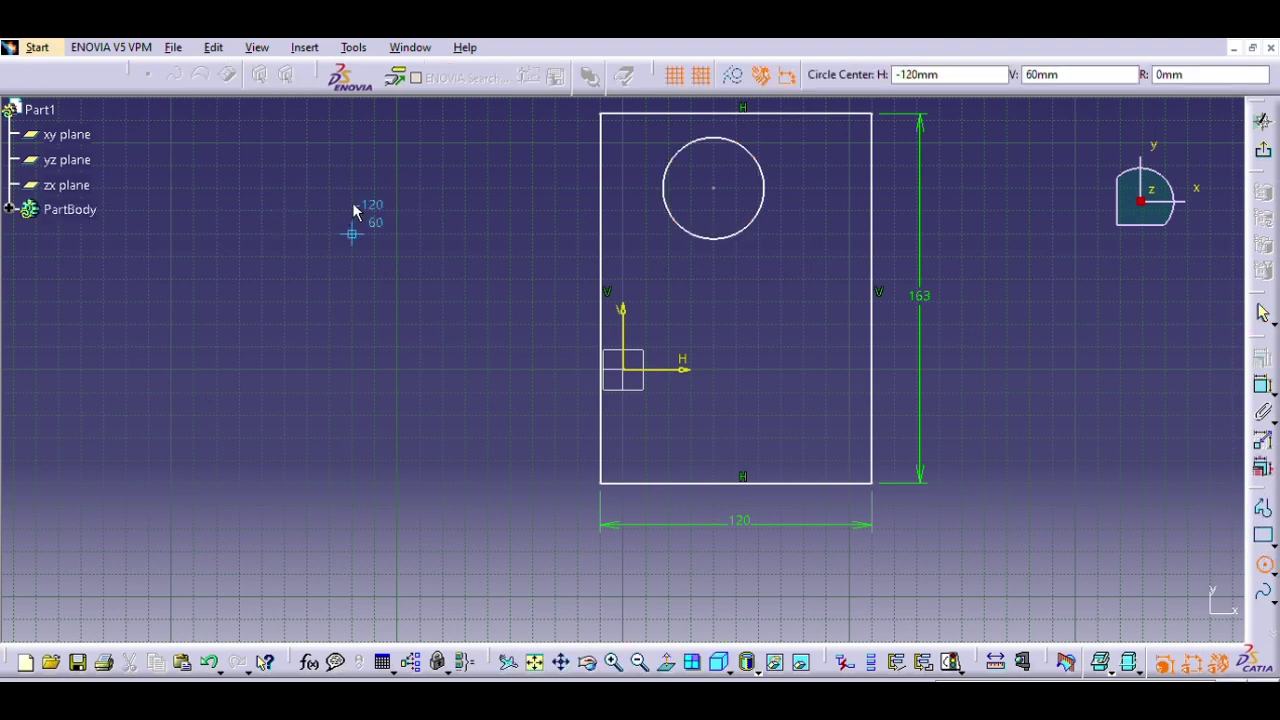
{"action": "left_click", "coordinate": [352, 234]}
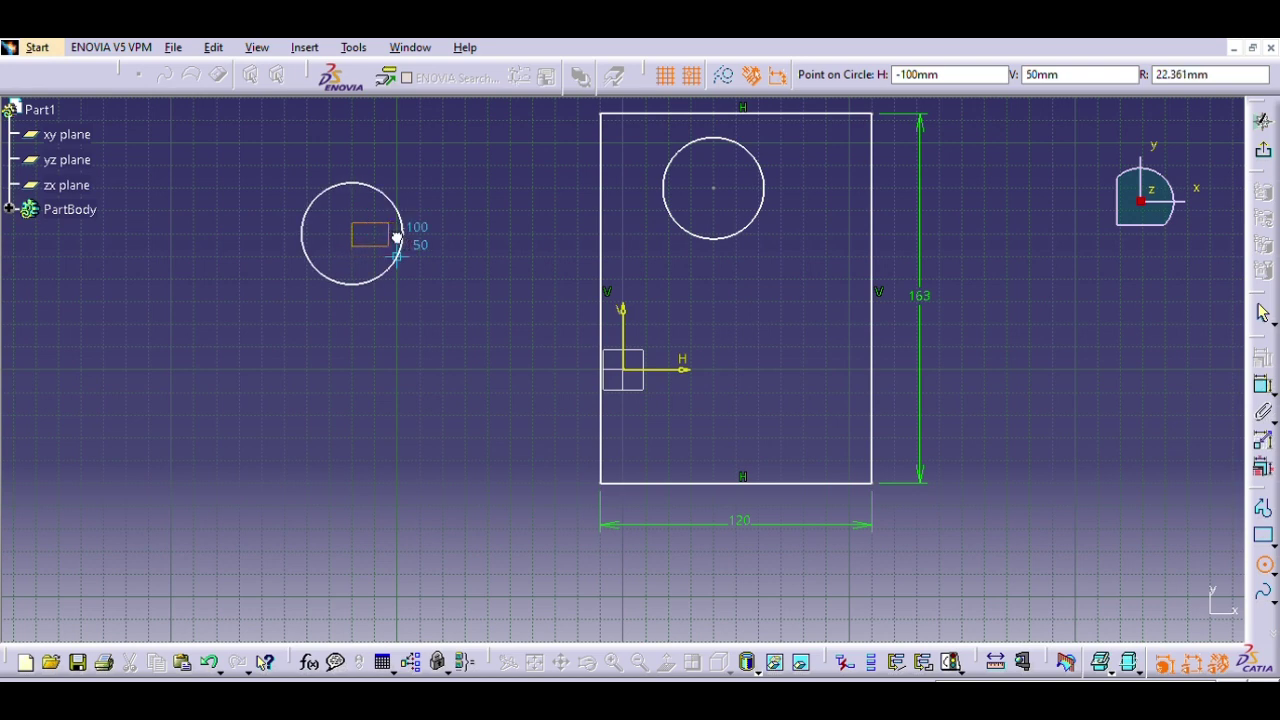
{"action": "left_click", "coordinate": [400, 240]}
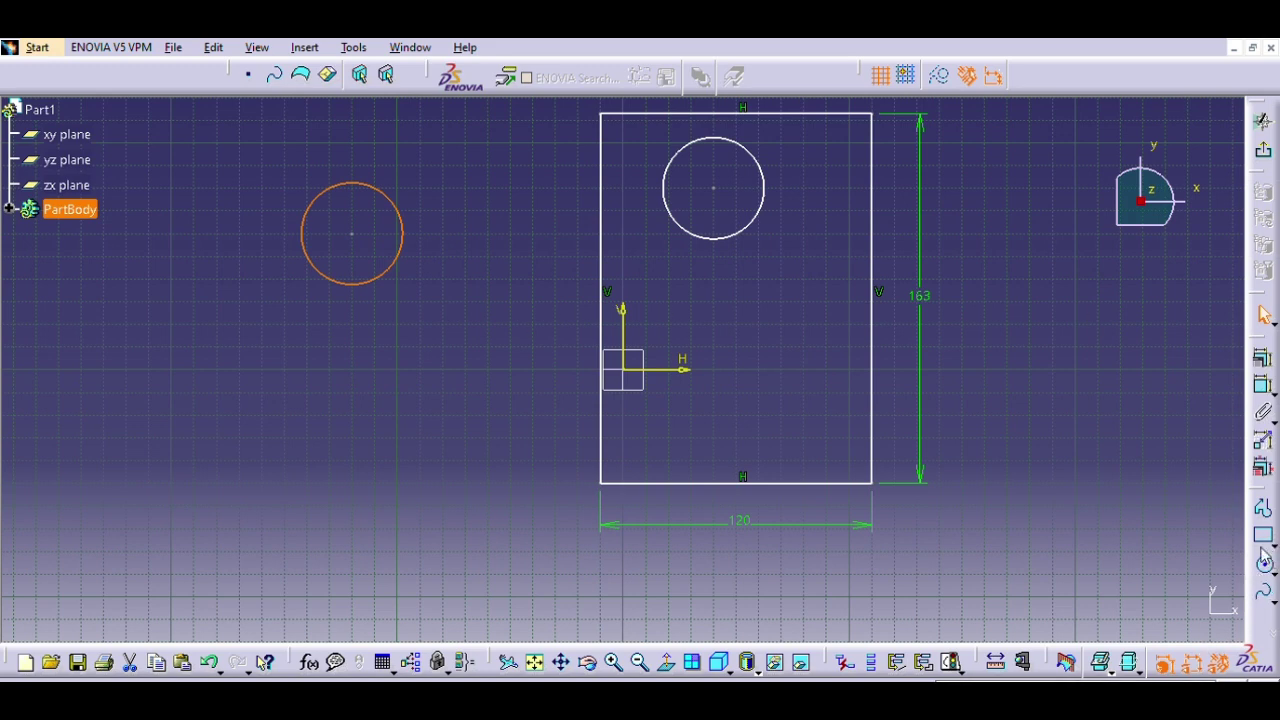
Draw two smaller circles, one above the other, between the large outer circle and the rectangle.
{"action": "left_click", "coordinate": [1265, 556]}
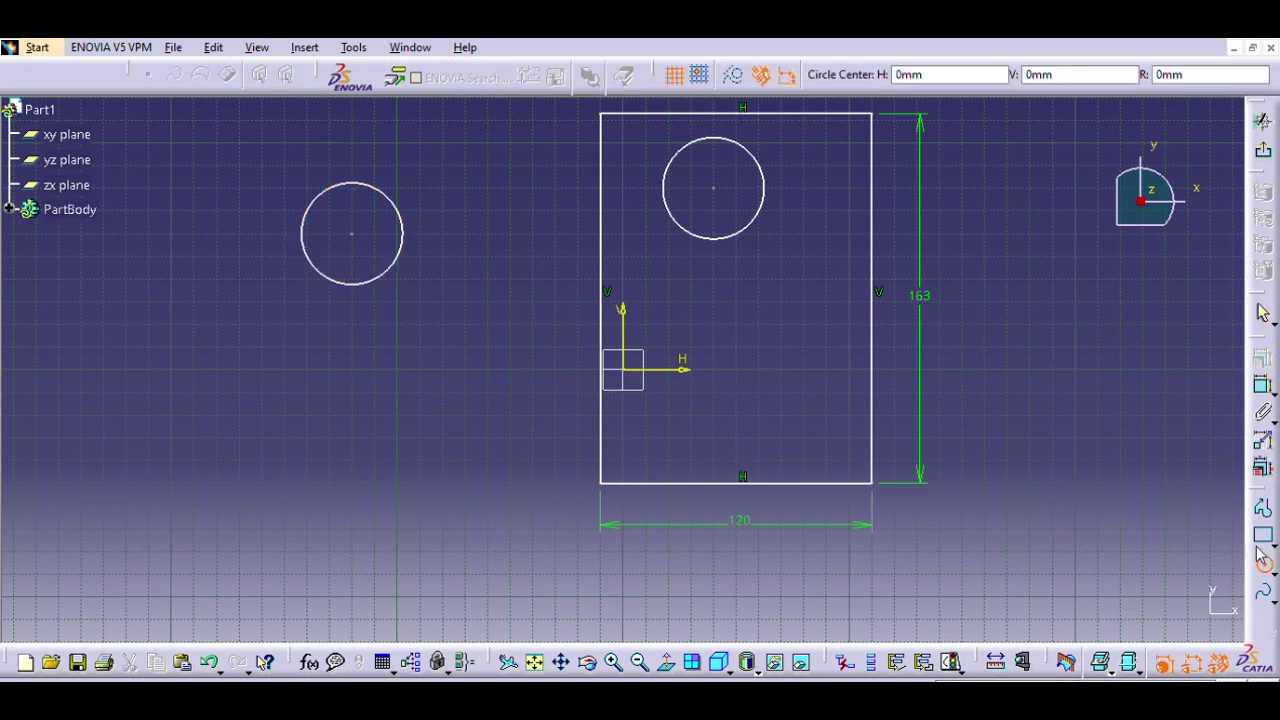
{"action": "left_click", "coordinate": [416, 341]}
{"action": "left_click", "coordinate": [436, 342]}
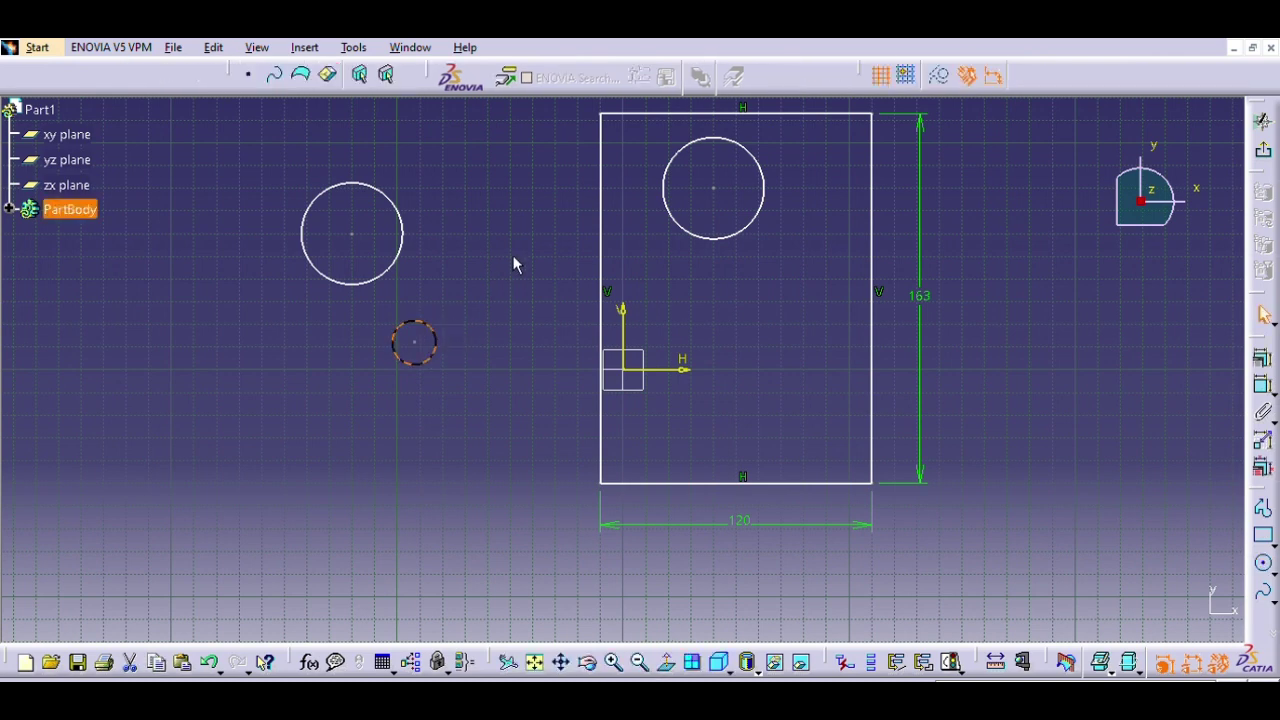
{"action": "left_click", "coordinate": [1265, 560]}
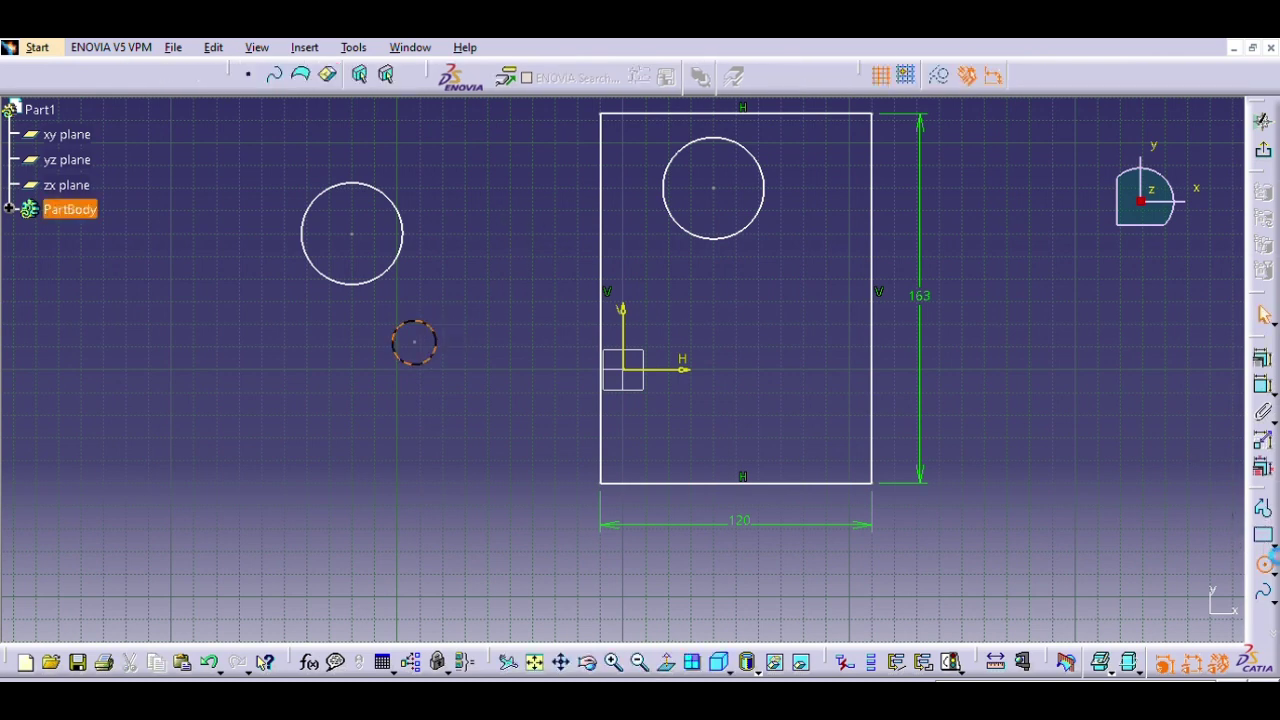
{"action": "left_click", "coordinate": [481, 225]}
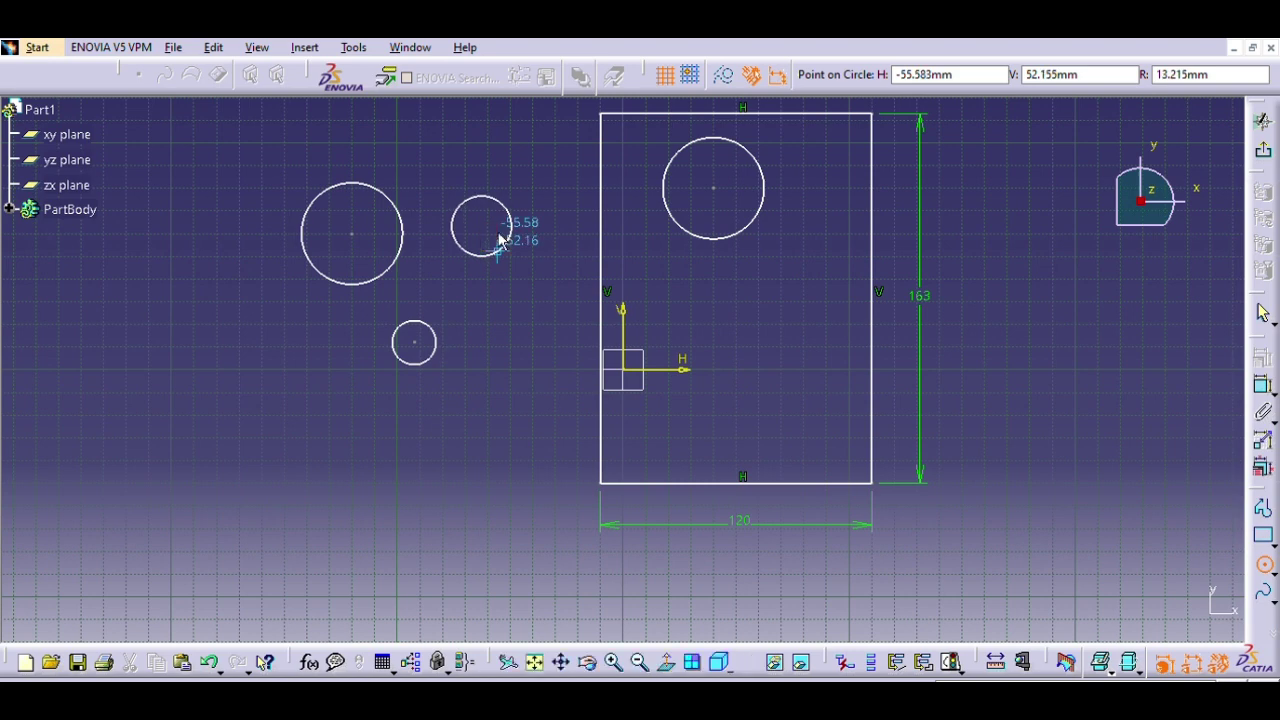
{"action": "left_click", "coordinate": [509, 245]}
{"action": "left_click", "coordinate": [654, 220]}
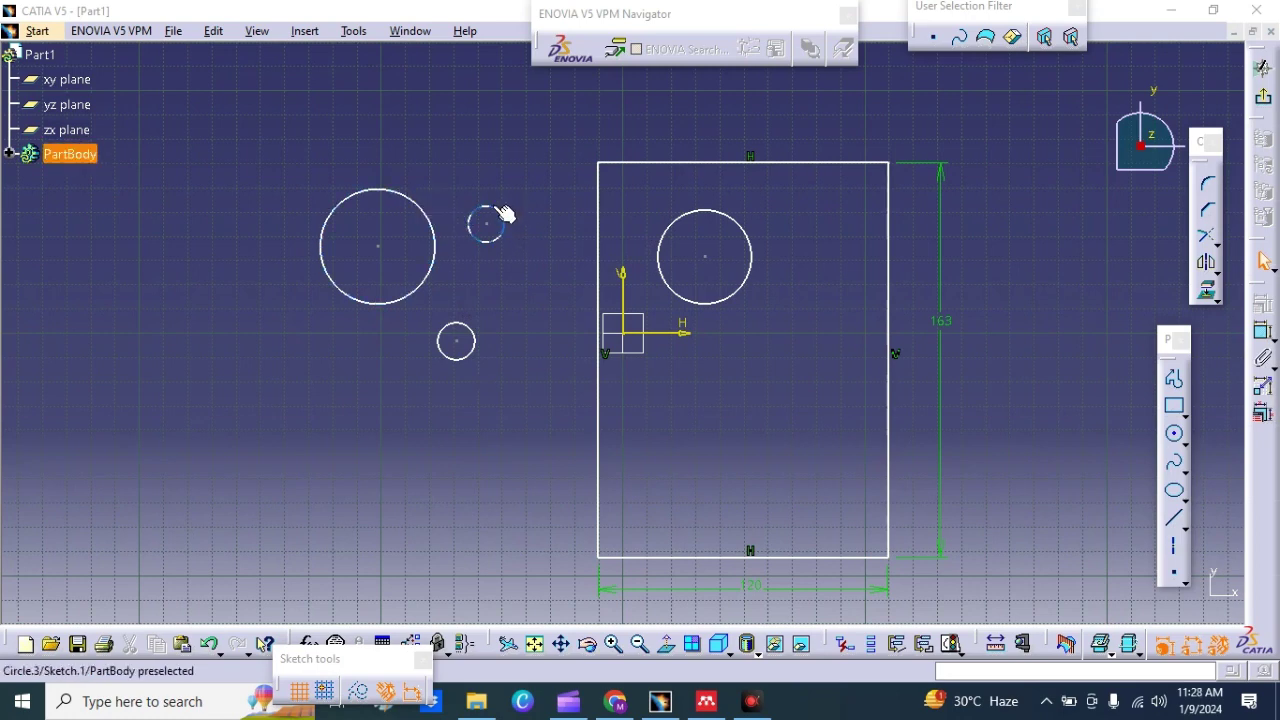
Set the radius of the circle inside the rectangle to 25 mm.
{"action": "double_click", "coordinate": [707, 218]}
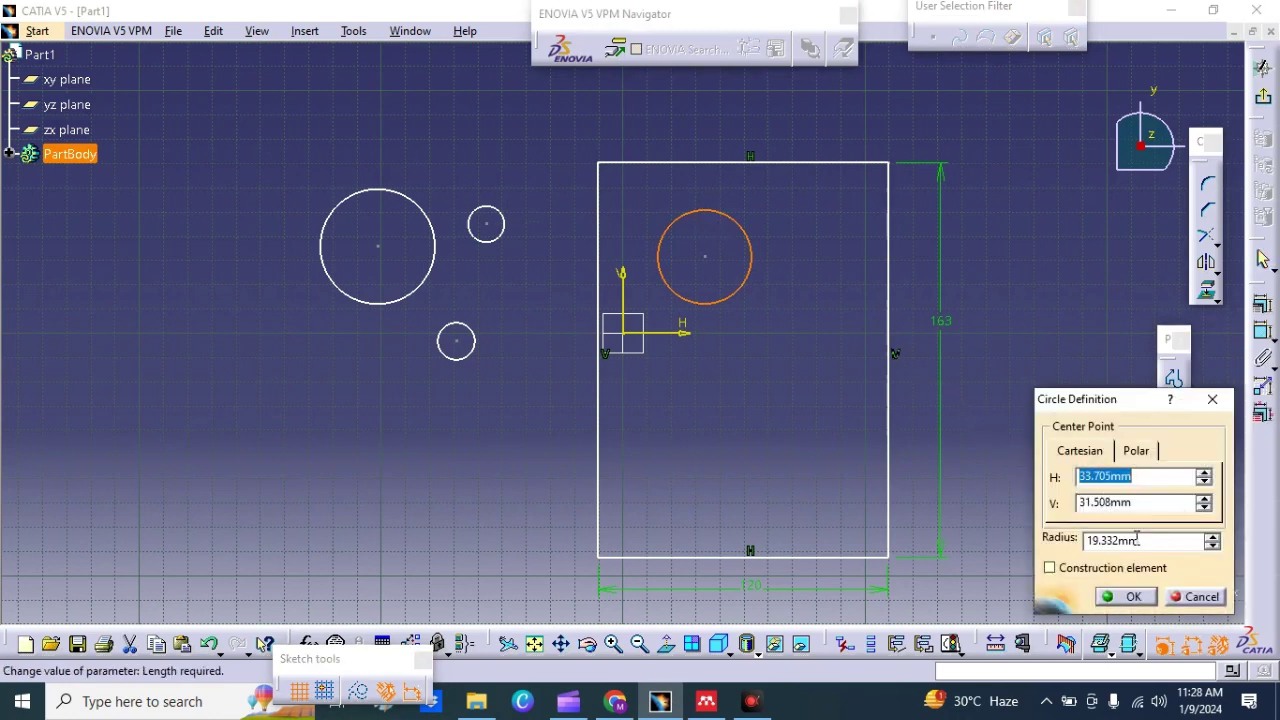
{"action": "left_click", "coordinate": [1150, 541]}
{"action": "type", "text": "25"}
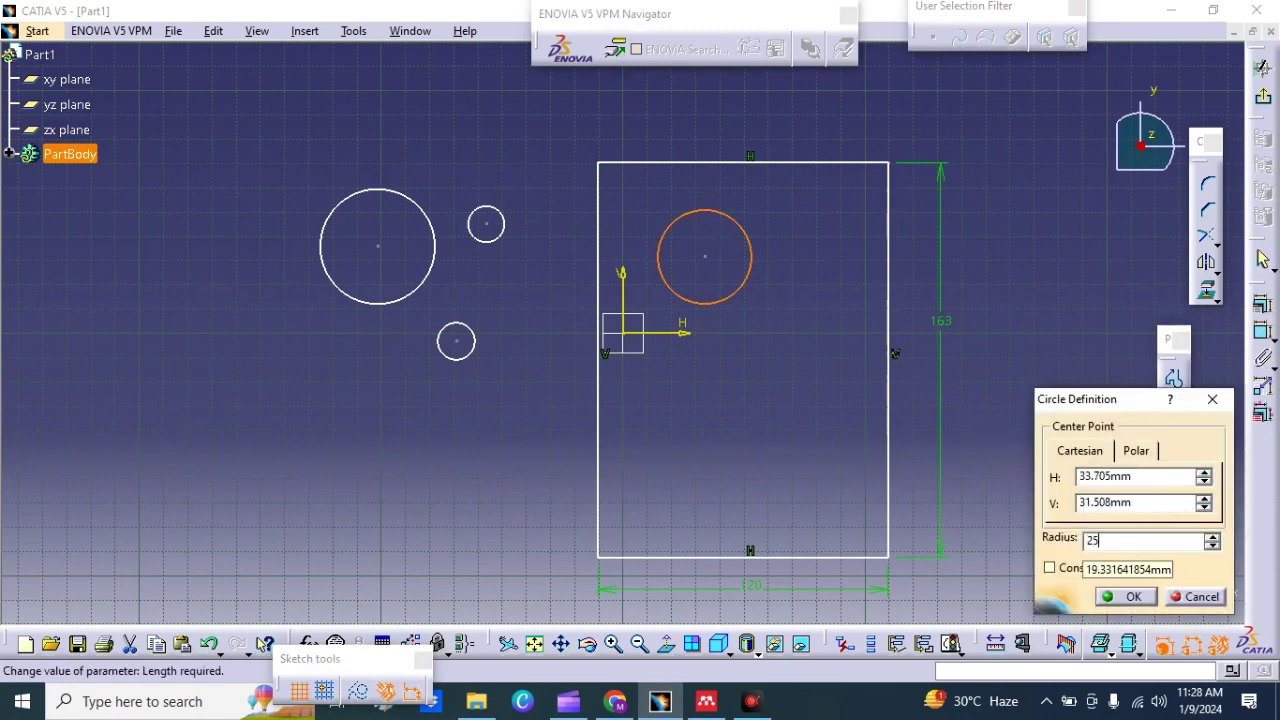
{"action": "key", "text": "Return"}
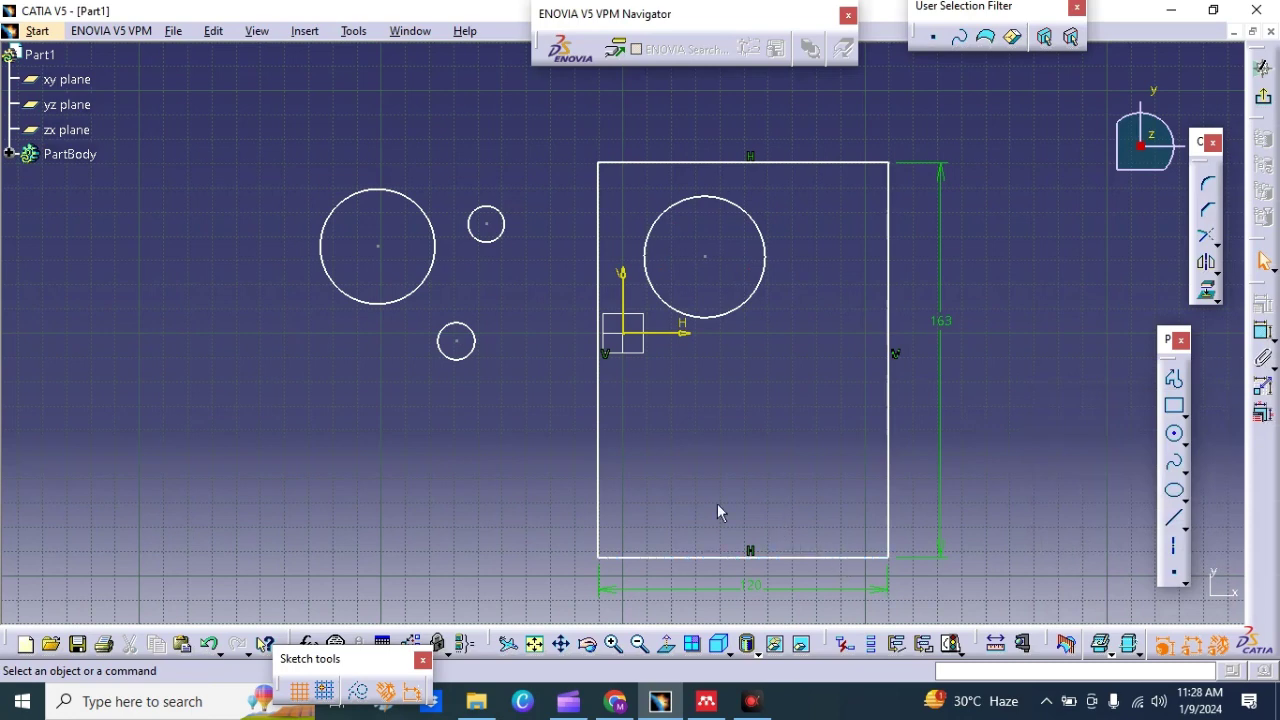
Set the radius of the large circle outside the rectangle to 20 mm.
{"action": "double_click", "coordinate": [372, 190]}
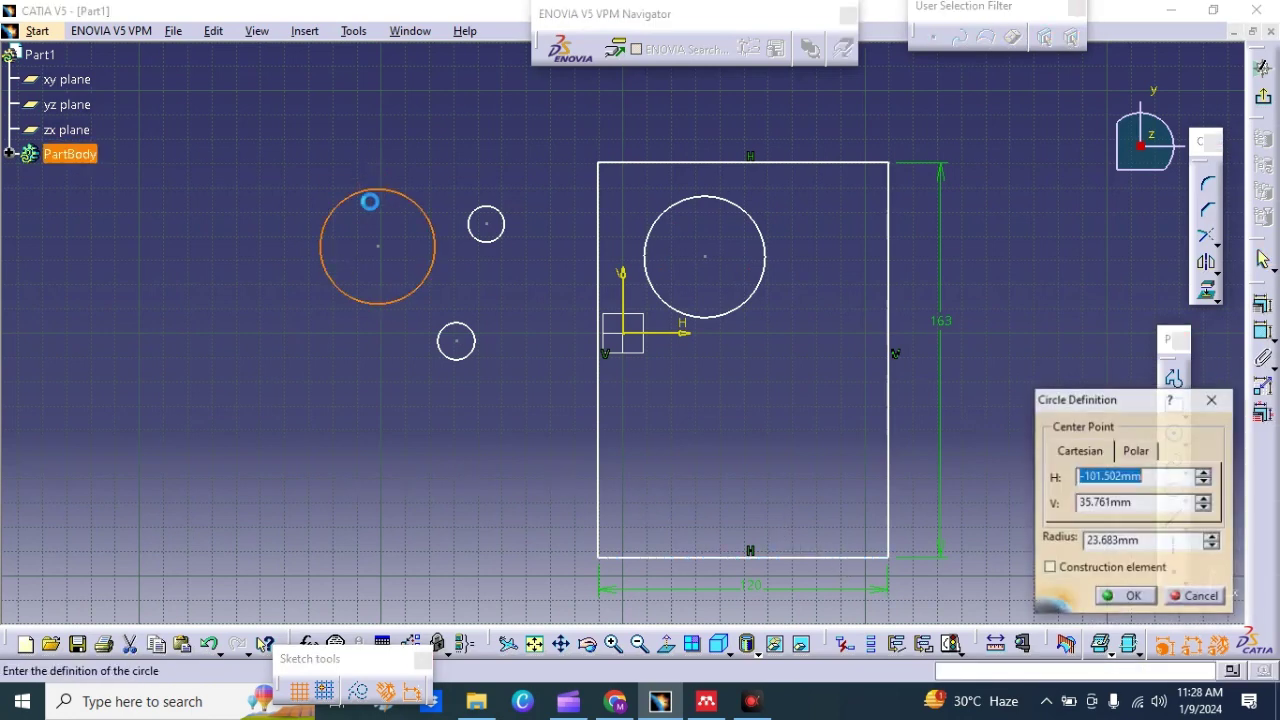
{"action": "left_click", "coordinate": [1095, 541]}
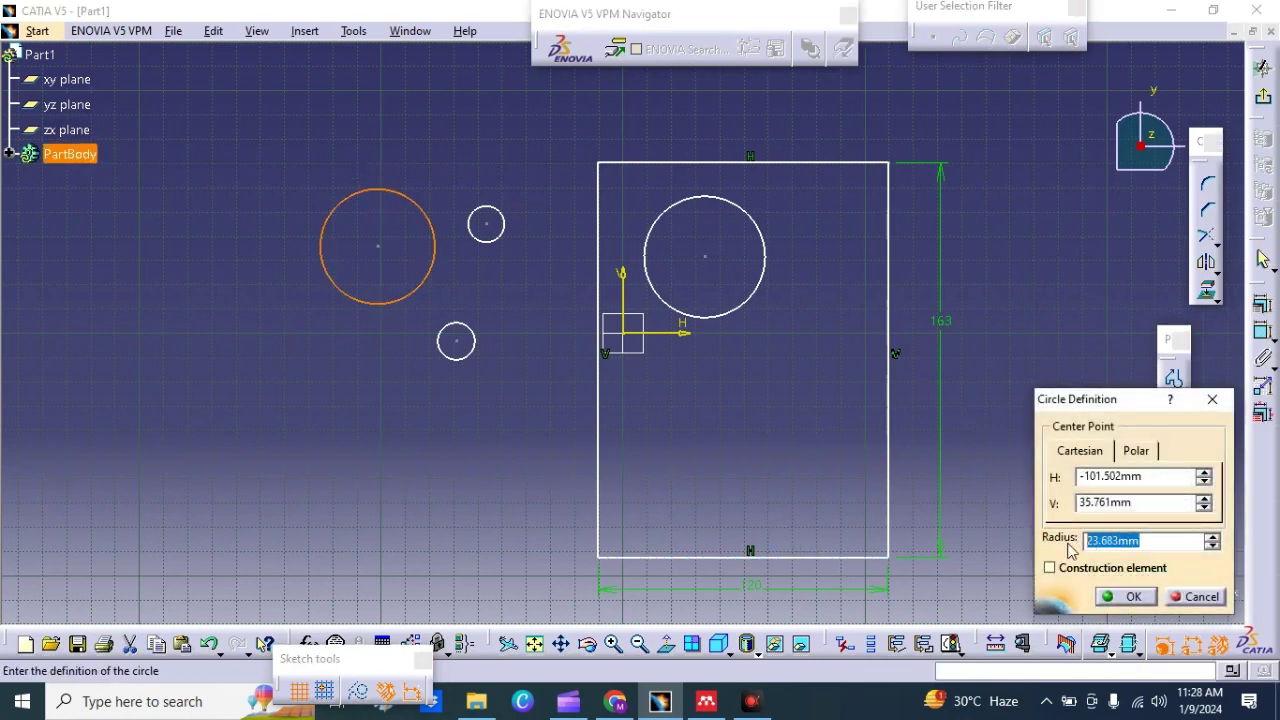
{"action": "type", "text": "20"}
{"action": "key", "text": "Return"}
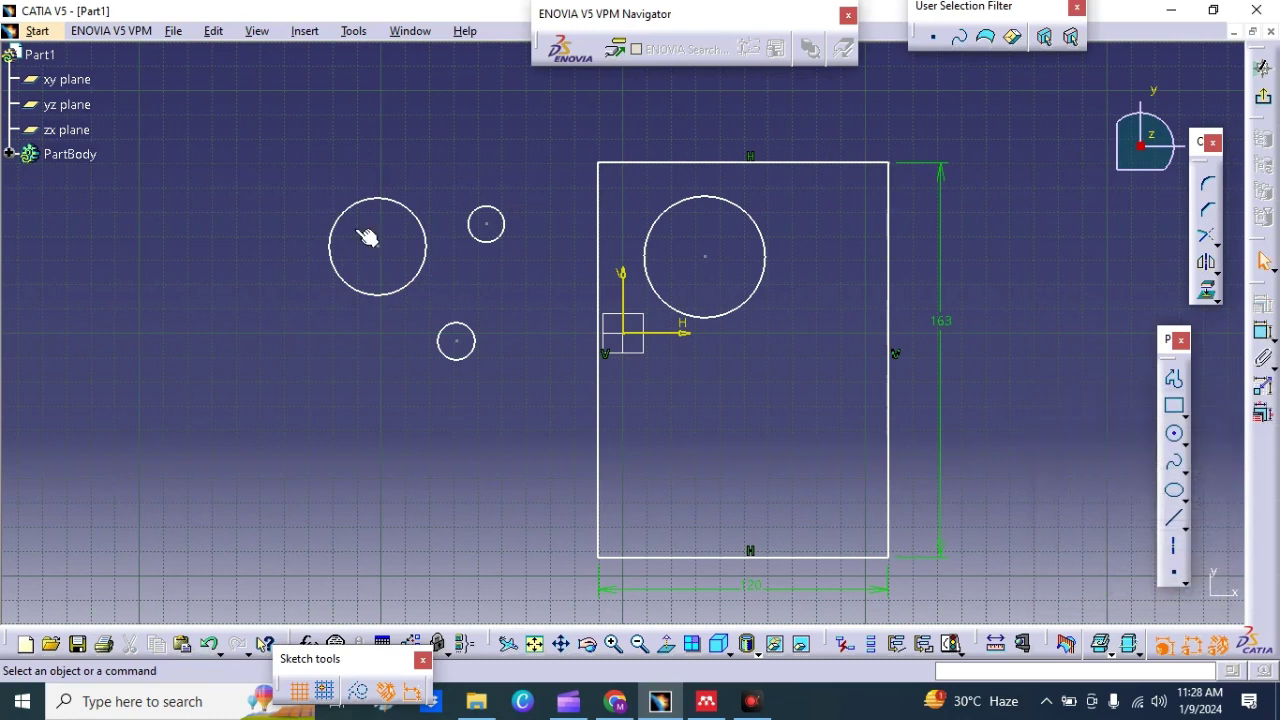
Set the radius of both small circles outside the rectangle to 10 mm.
{"action": "double_click", "coordinate": [497, 236]}
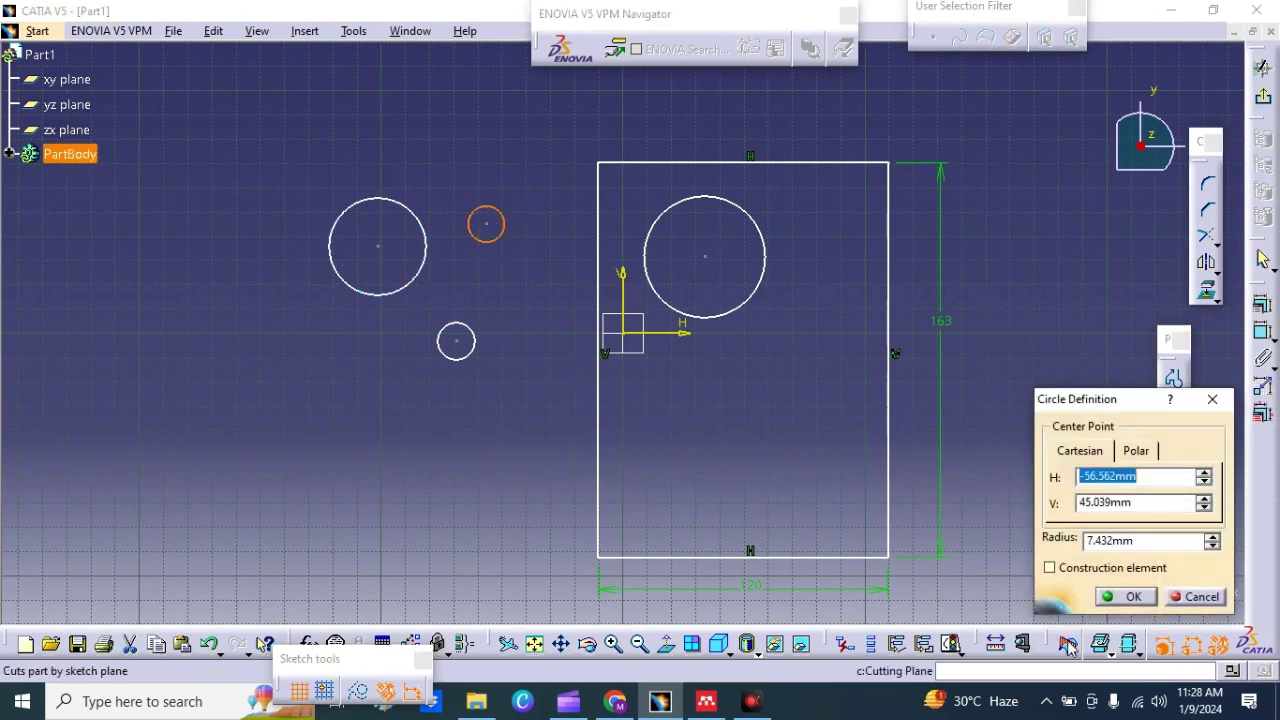
{"action": "left_click", "coordinate": [1076, 542]}
{"action": "type", "text": "10"}
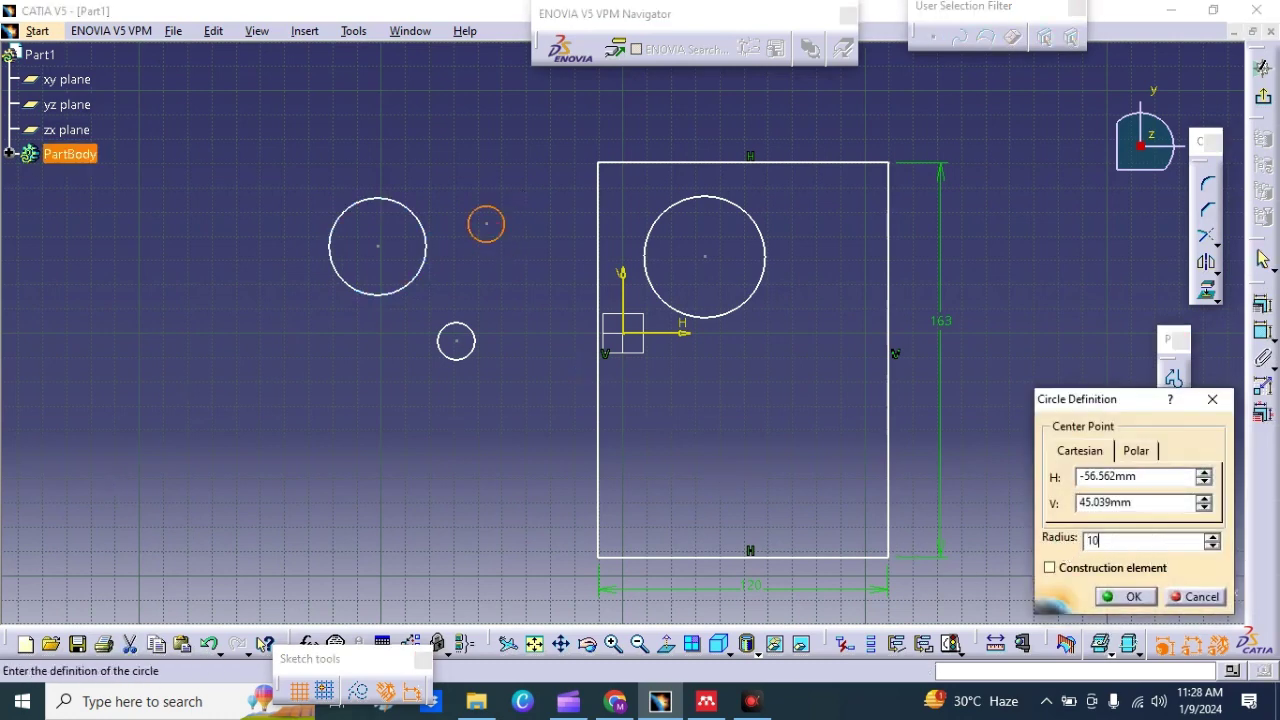
{"action": "key", "text": "Return"}
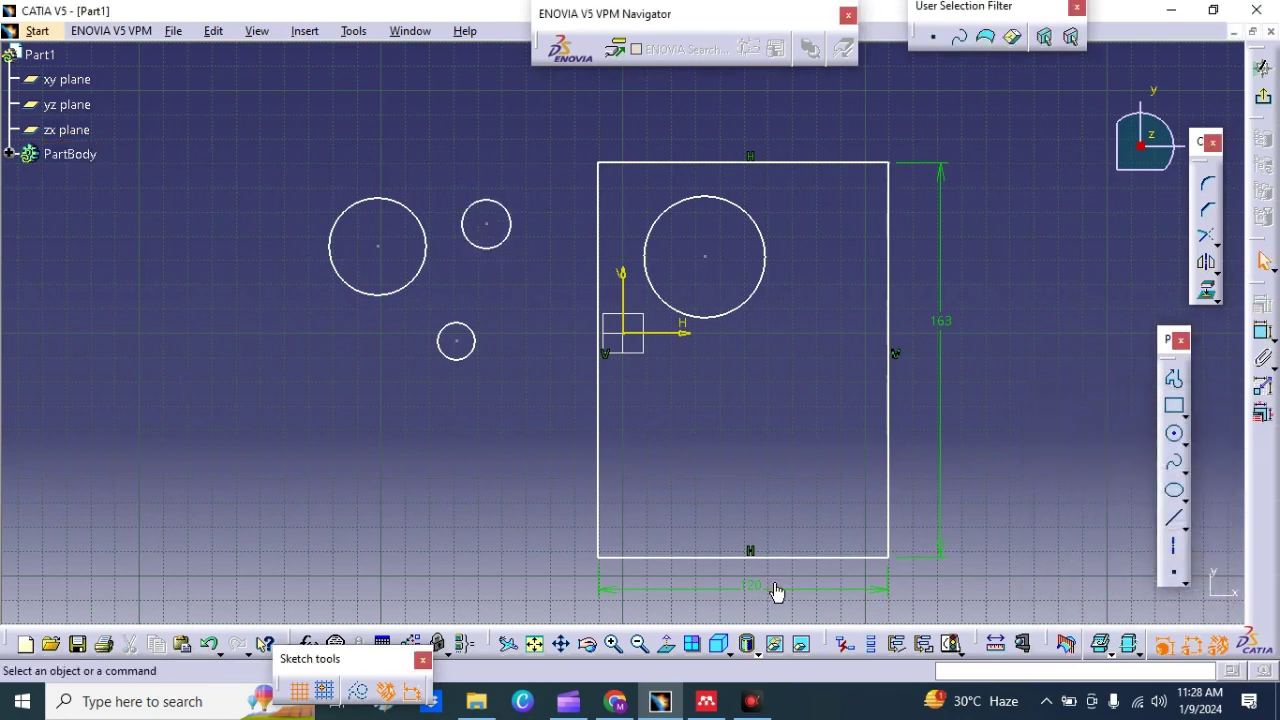
{"action": "double_click", "coordinate": [472, 356]}
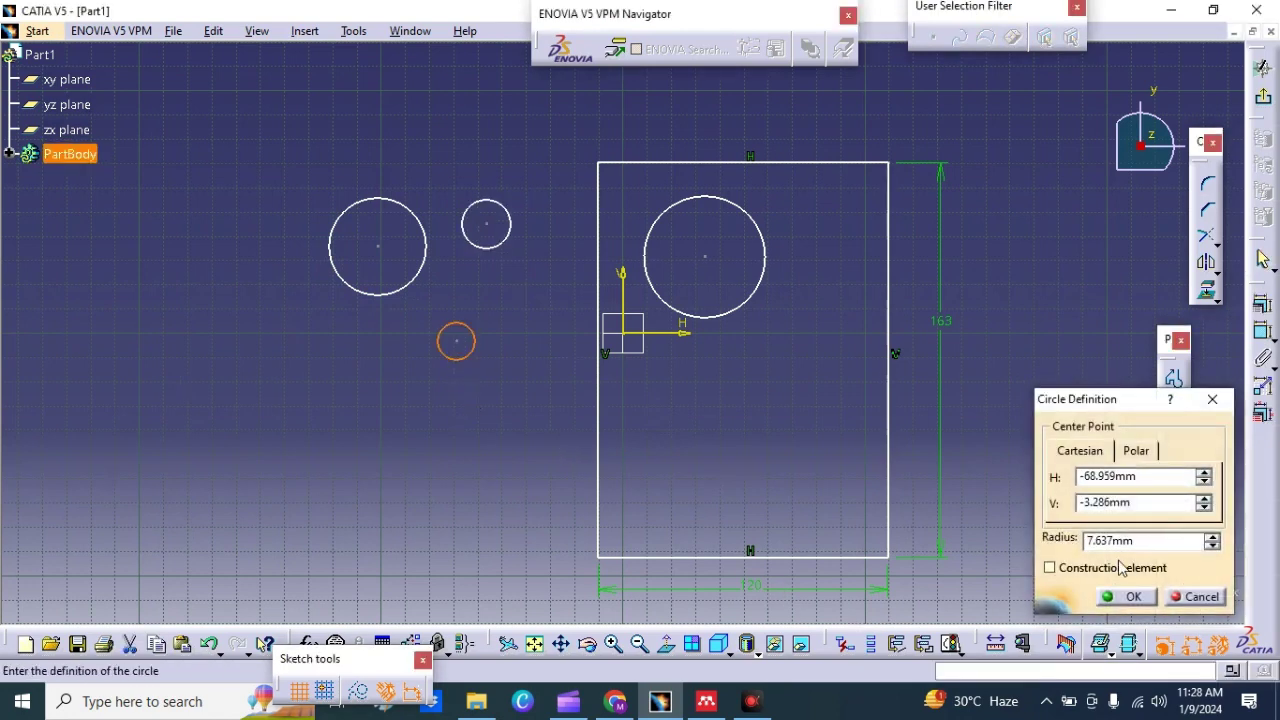
{"action": "left_click", "coordinate": [1142, 540]}
{"action": "type", "text": "10"}
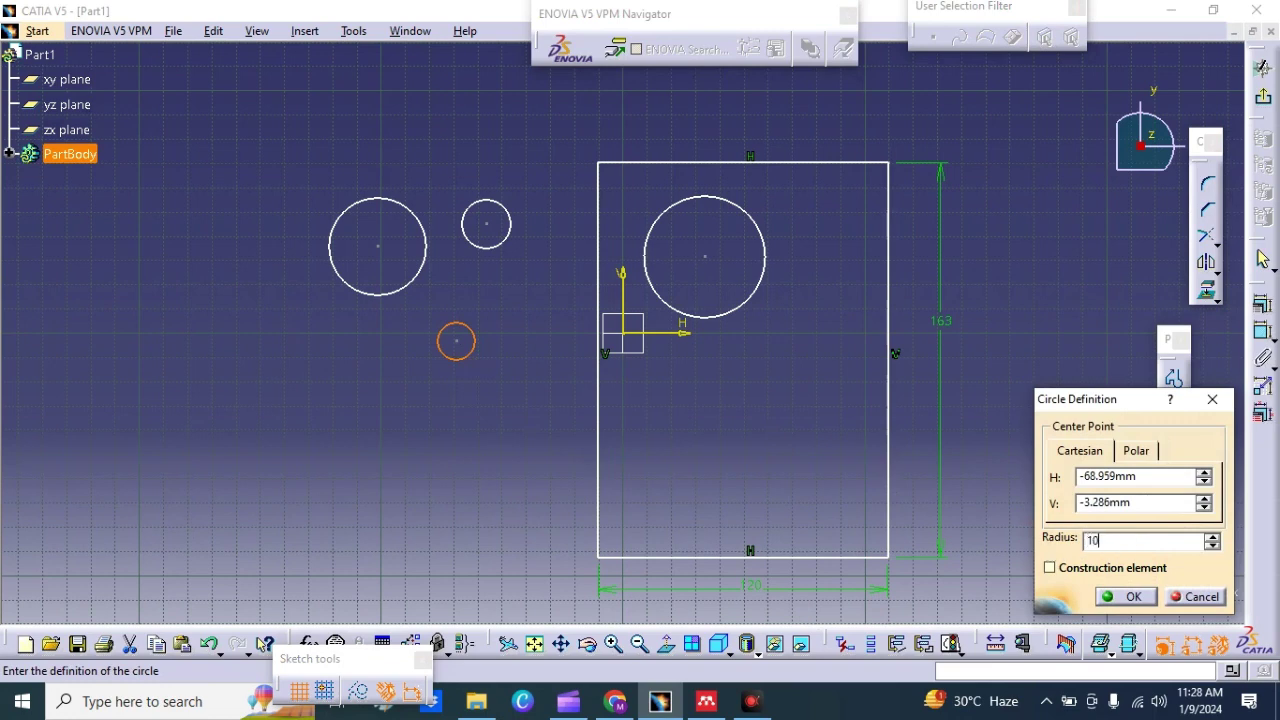
{"action": "key", "text": "Return"}
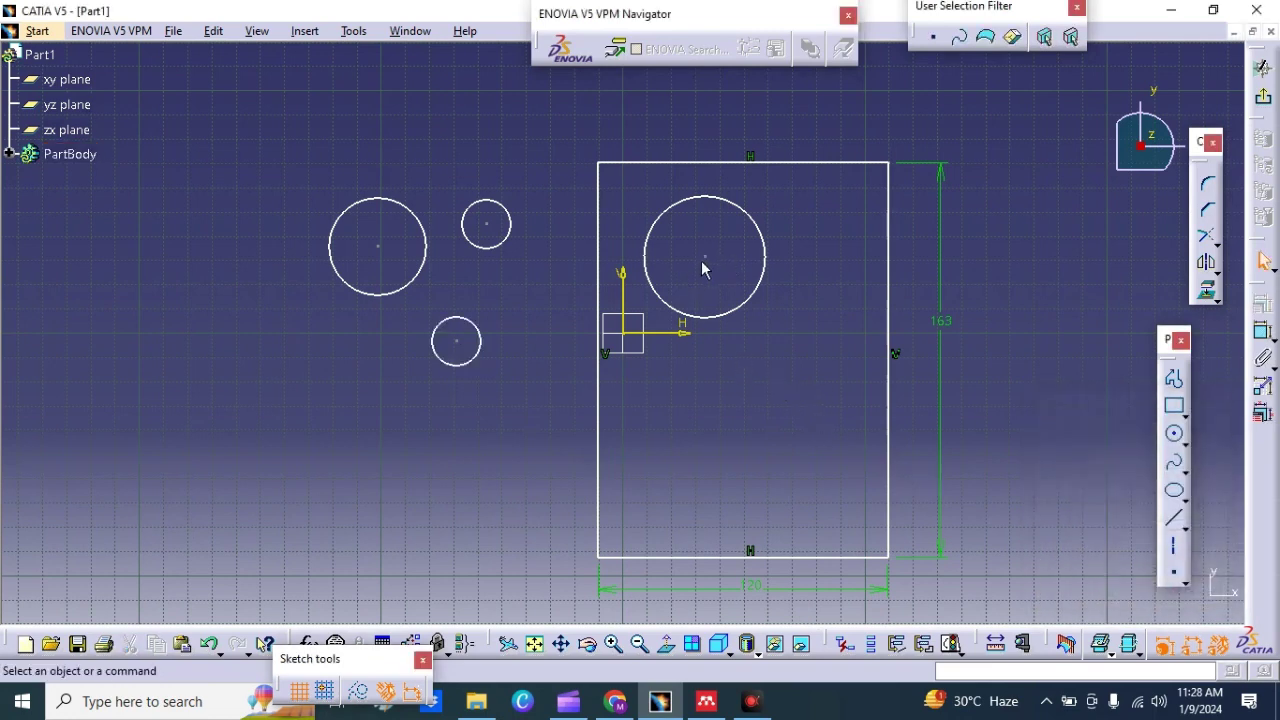
Move the two large circles into the rectangle's upper-right and lower-right corners, and the two small circles near its middle, one above the other.
{"action": "left_click_drag", "start_coordinate": [707, 258], "coordinate": [820, 232]}
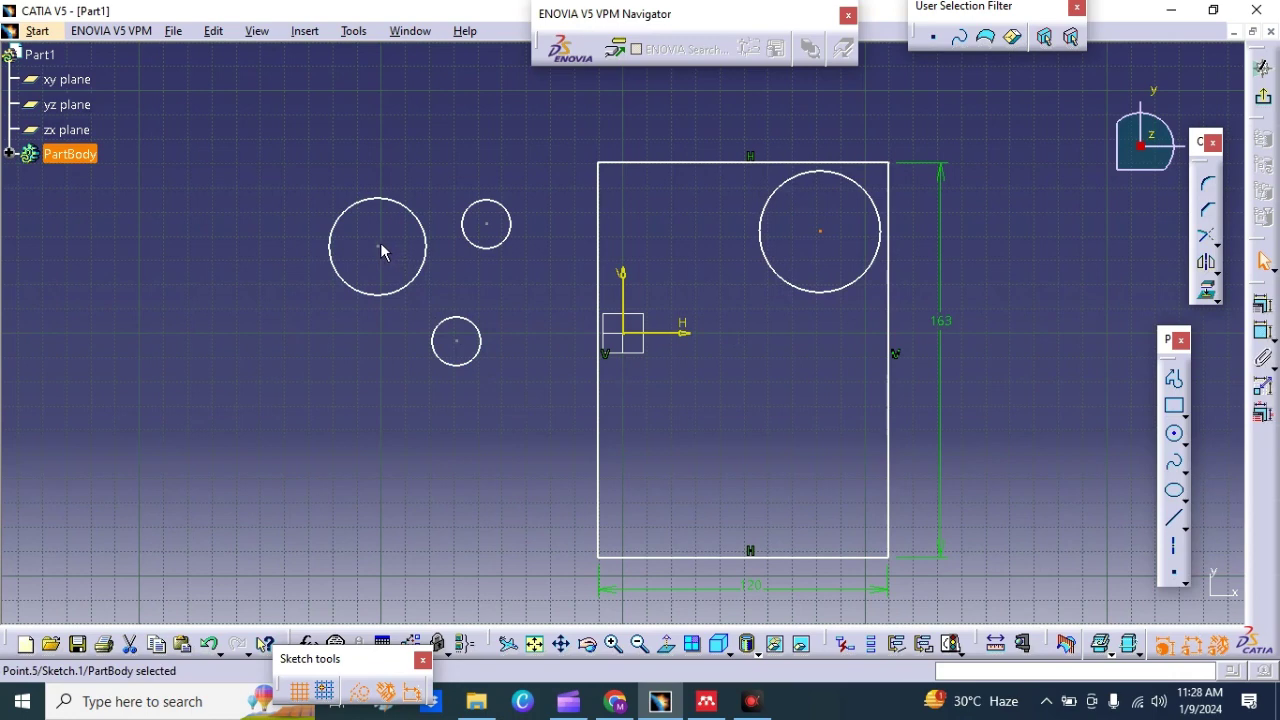
{"action": "left_click_drag", "start_coordinate": [377, 247], "coordinate": [833, 507]}
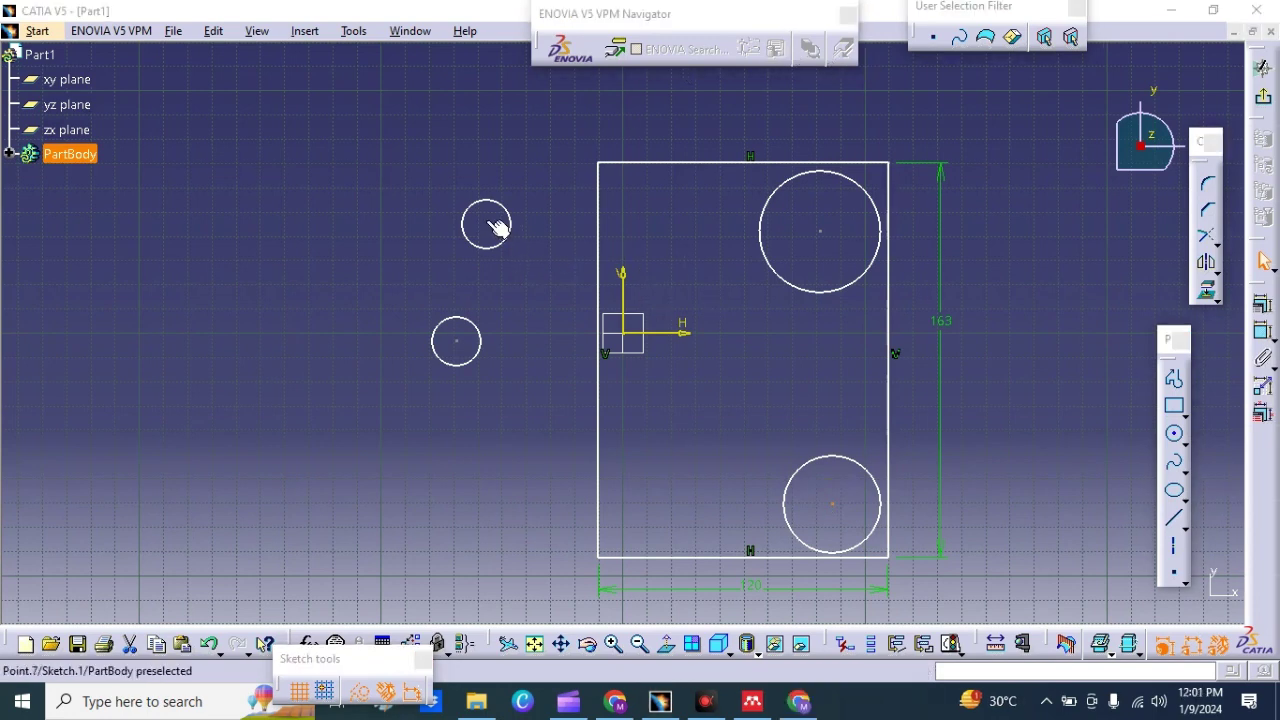
{"action": "left_click_drag", "start_coordinate": [486, 224], "coordinate": [723, 345]}
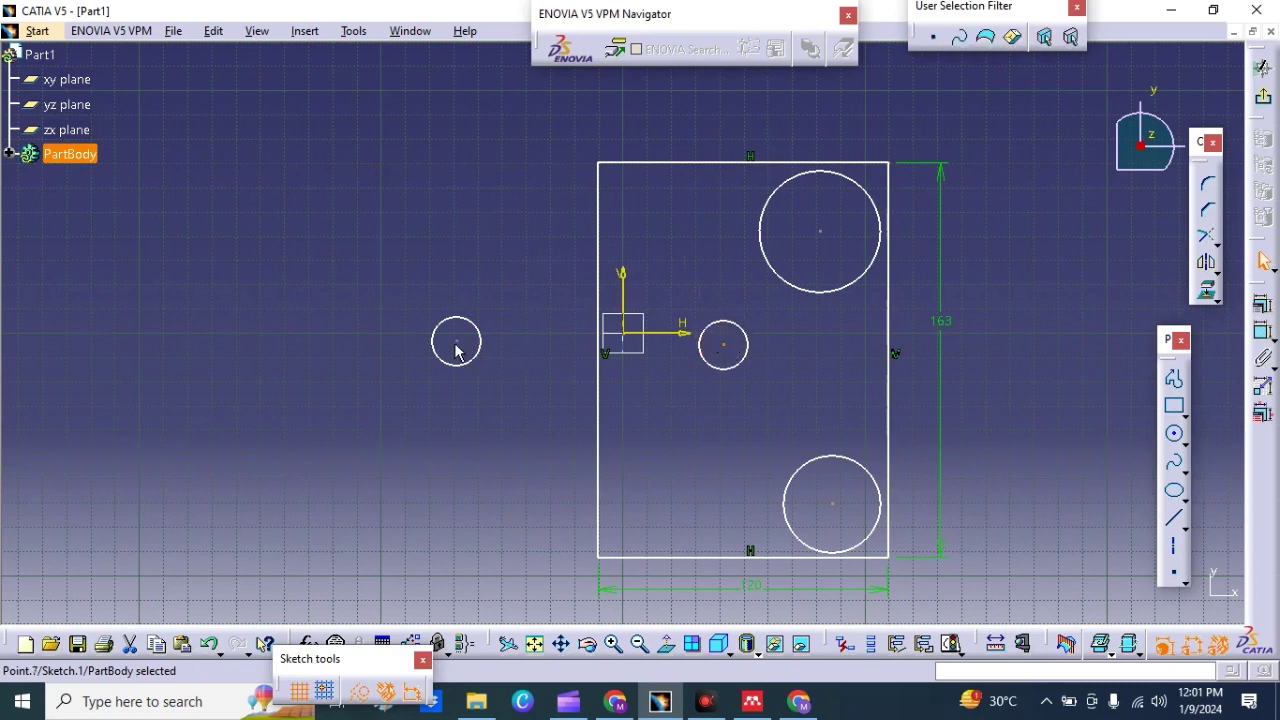
{"action": "left_click_drag", "start_coordinate": [456, 342], "coordinate": [729, 418]}
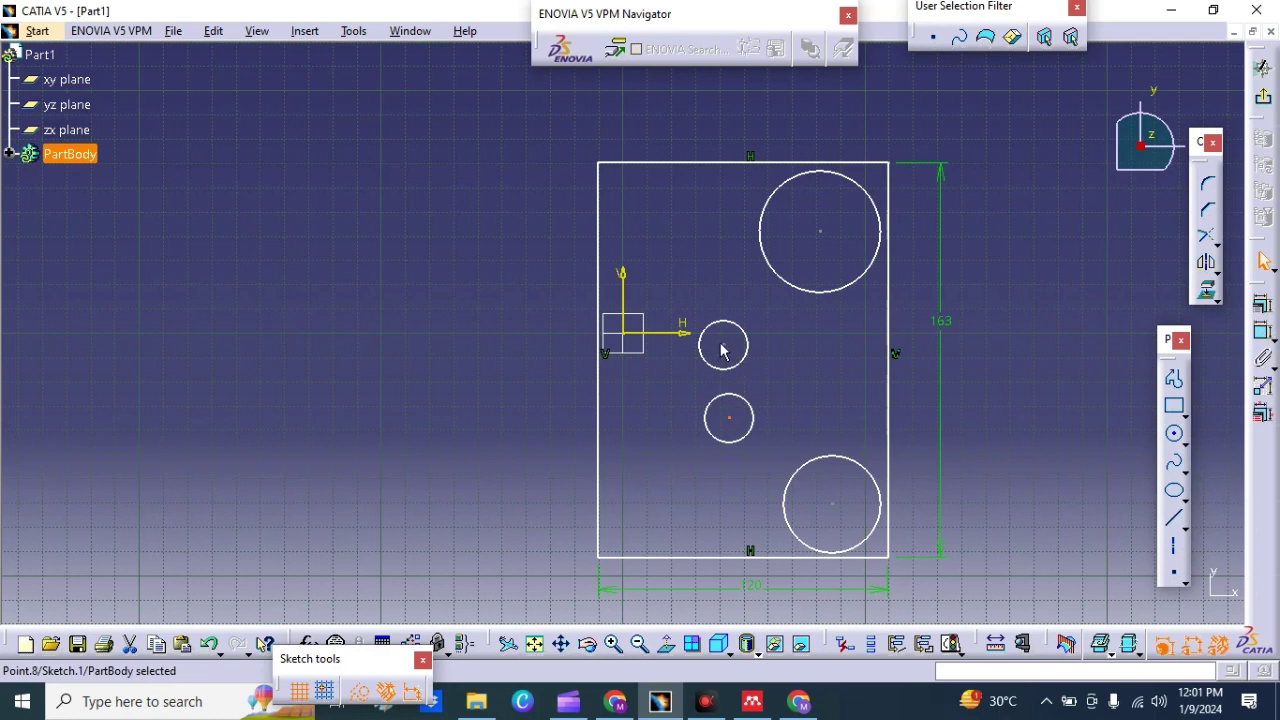
{"action": "left_click_drag", "start_coordinate": [731, 346], "coordinate": [736, 346]}
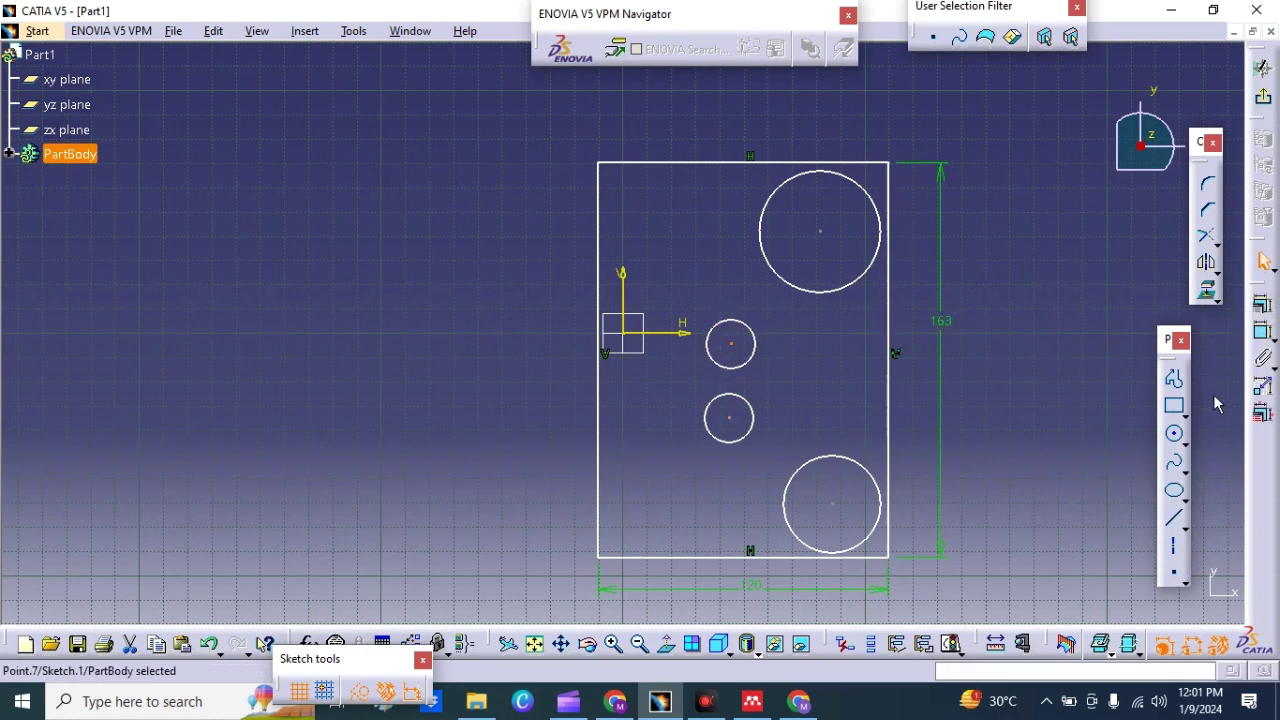
{"action": "left_click", "coordinate": [1263, 333]}
{"action": "left_click", "coordinate": [875, 262]}
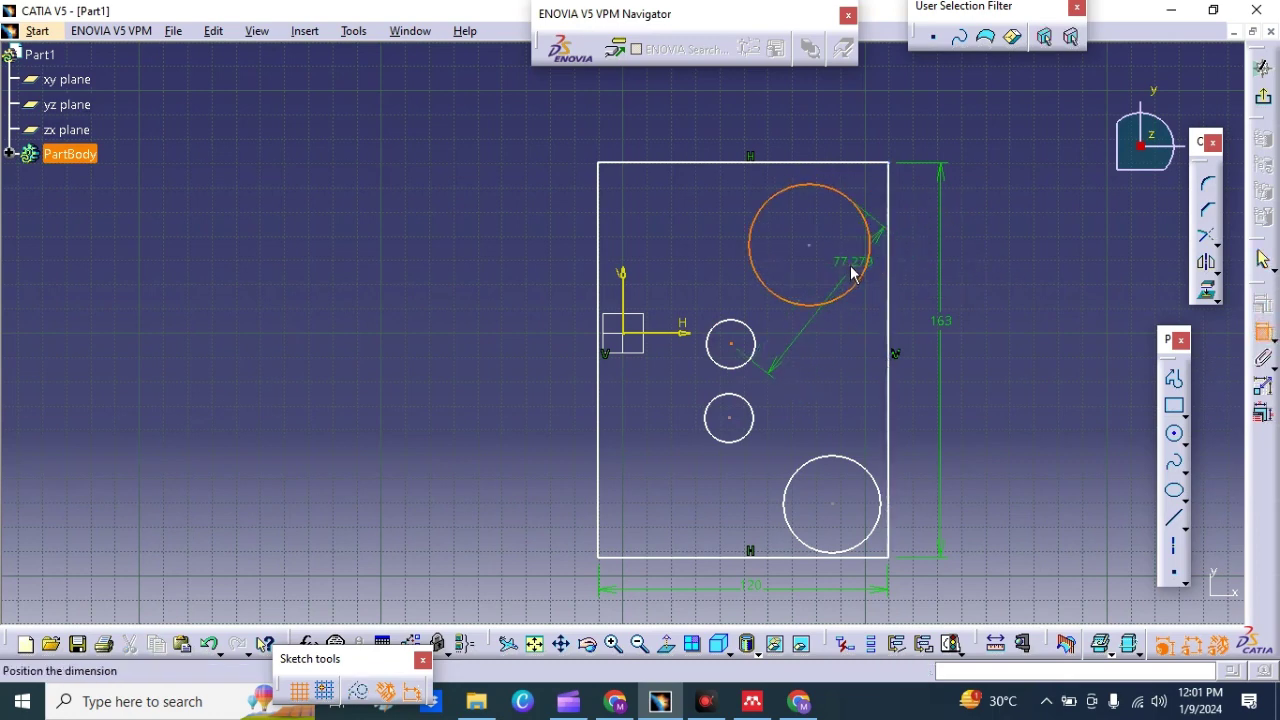
{"action": "left_click", "coordinate": [843, 282]}
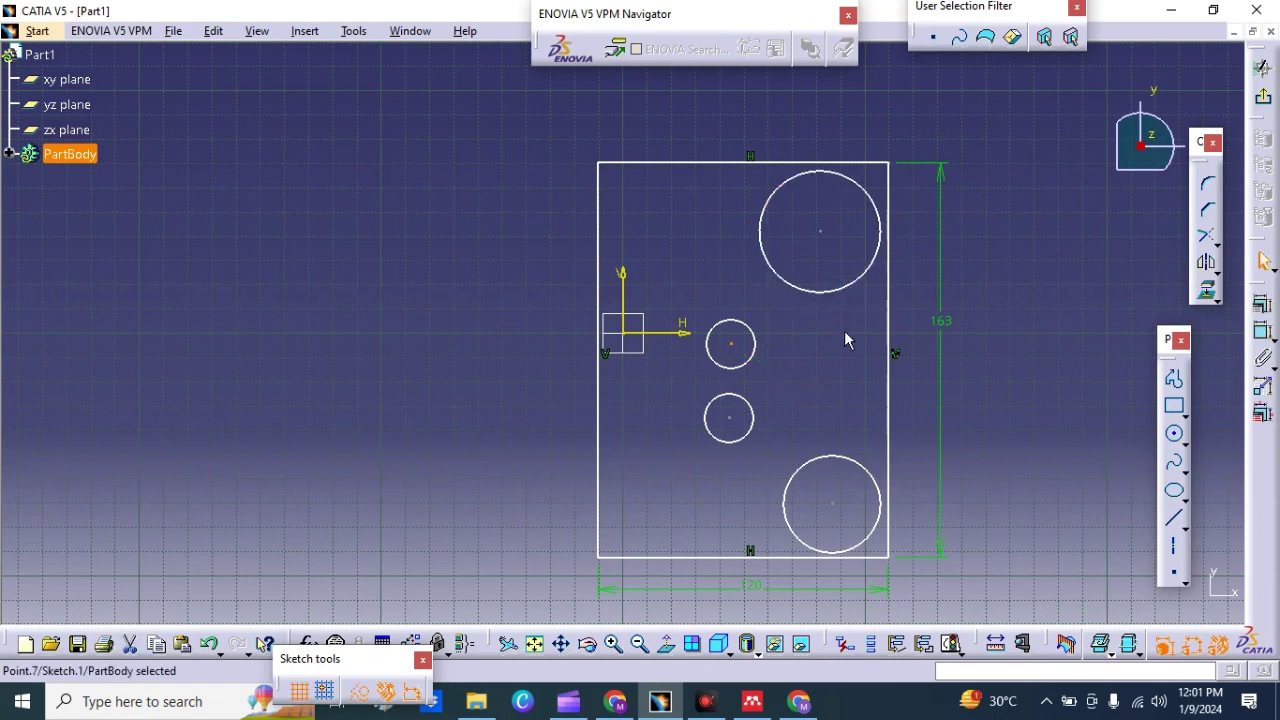
{"action": "left_click", "coordinate": [1263, 335]}
{"action": "left_click", "coordinate": [880, 265]}
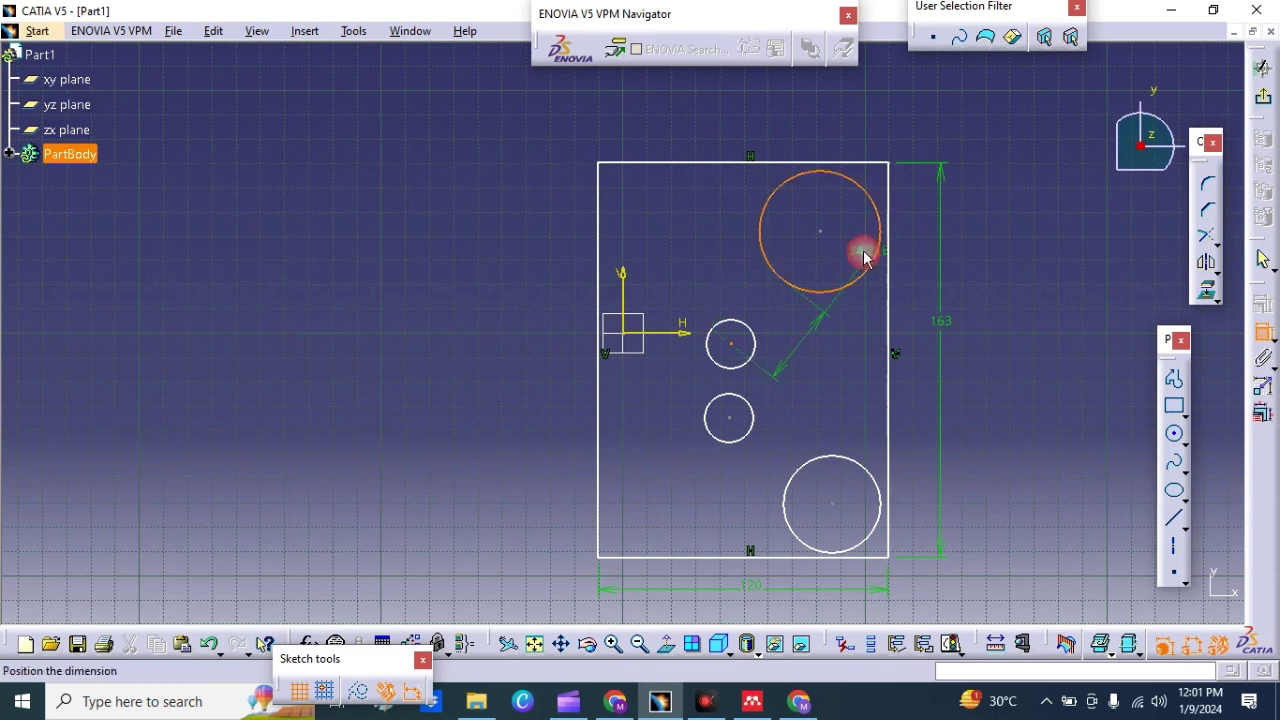
{"action": "key", "text": "Escape"}
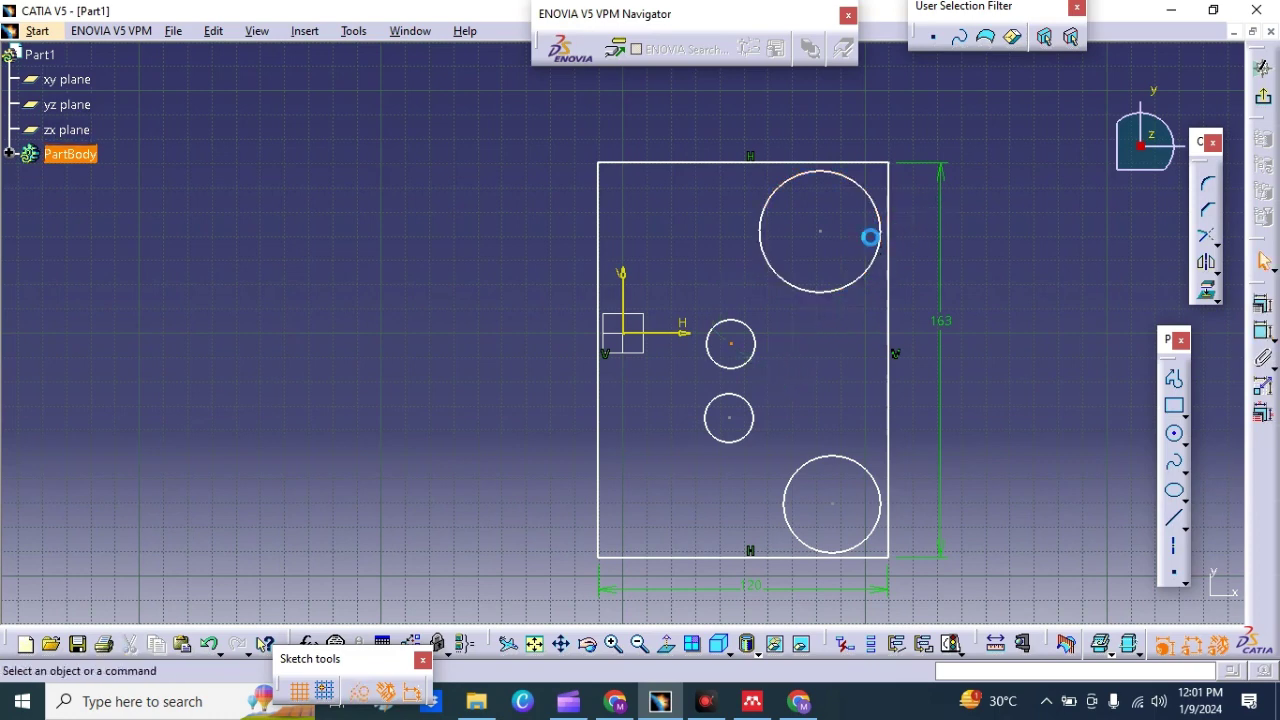
Dimension the large circle in the rectangle's upper-right corner and switch the dimension type to Radius.
{"action": "left_click", "coordinate": [860, 185]}
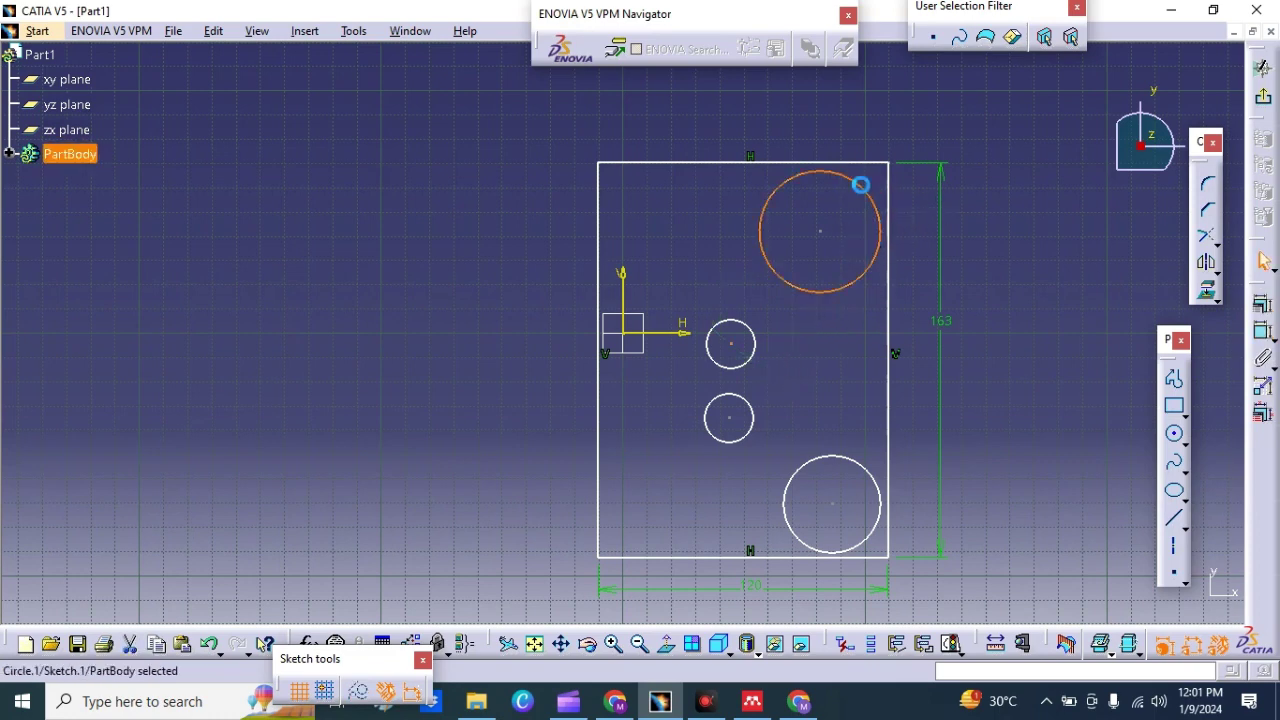
{"action": "left_click", "coordinate": [1262, 332]}
{"action": "left_click", "coordinate": [916, 130]}
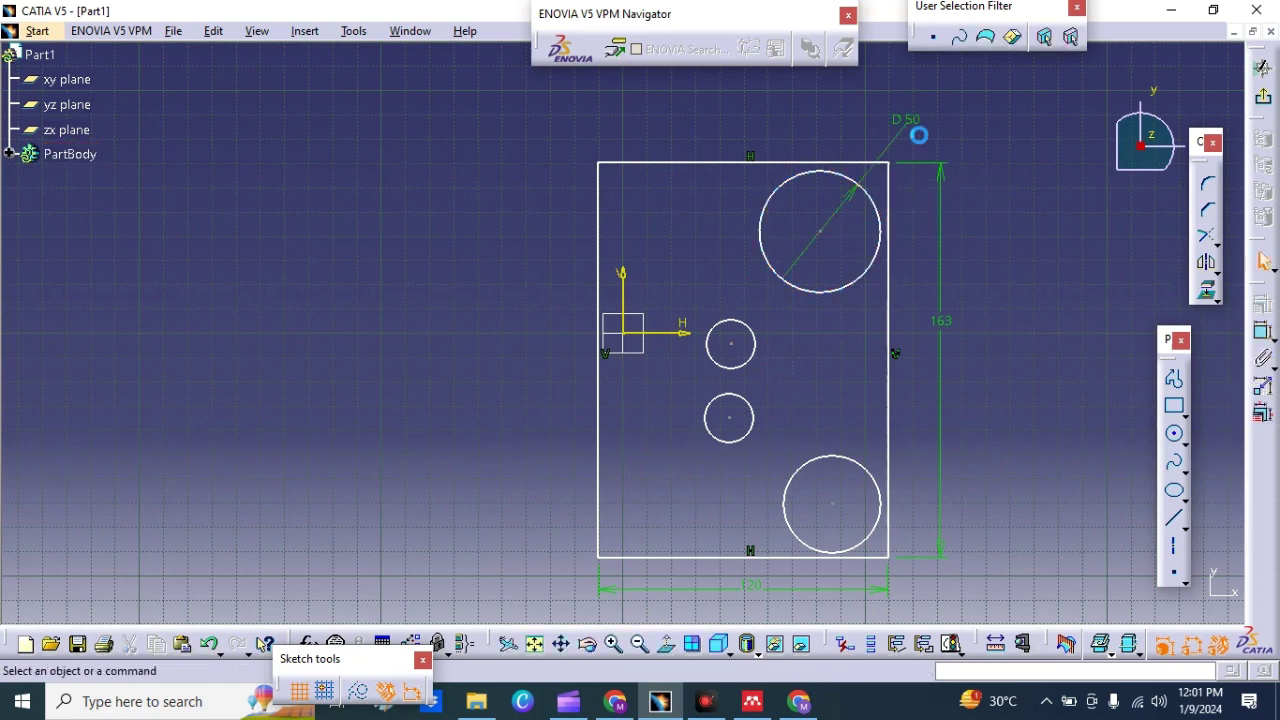
{"action": "double_click", "coordinate": [909, 121]}
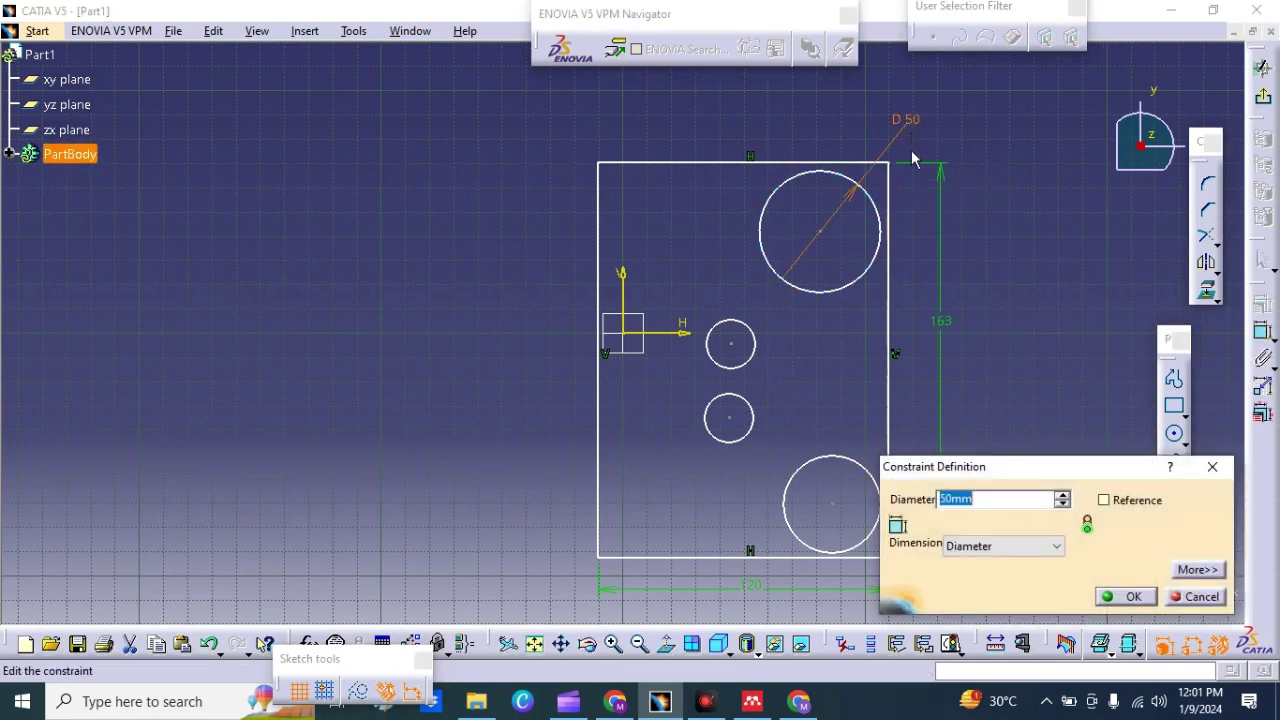
{"action": "left_click", "coordinate": [1056, 546]}
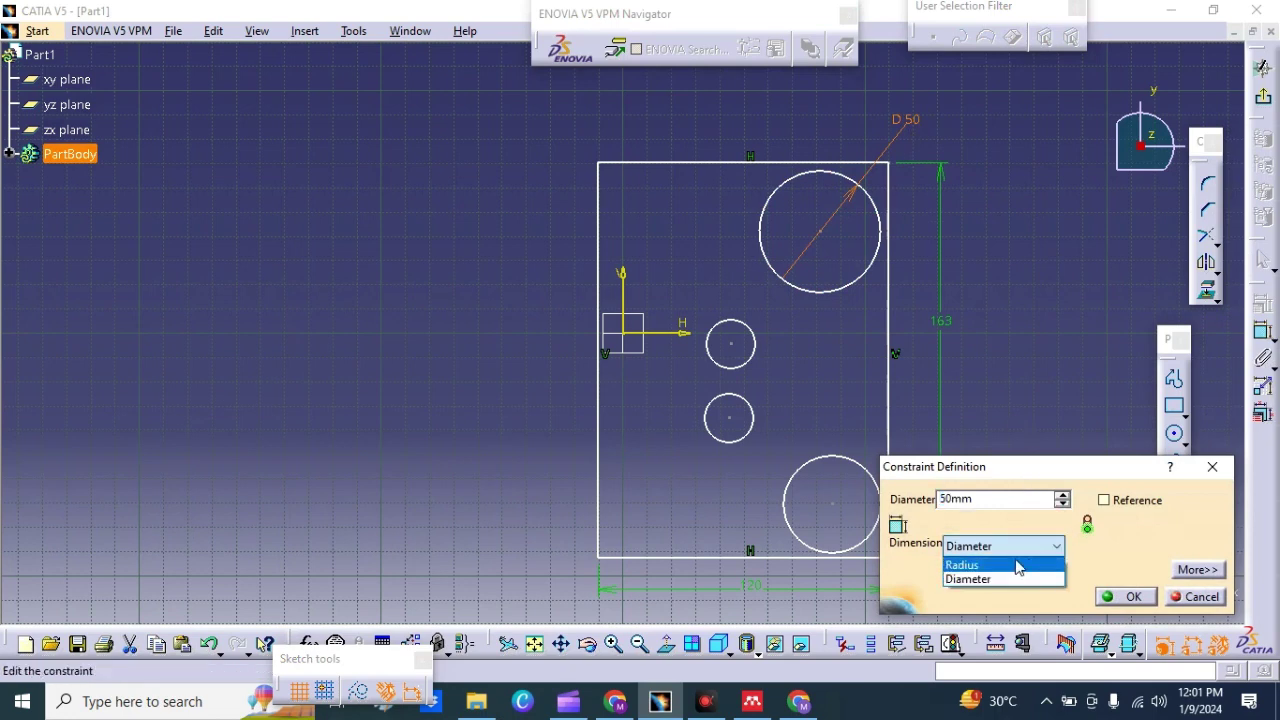
{"action": "left_click", "coordinate": [1017, 566]}
{"action": "left_click", "coordinate": [1128, 596]}
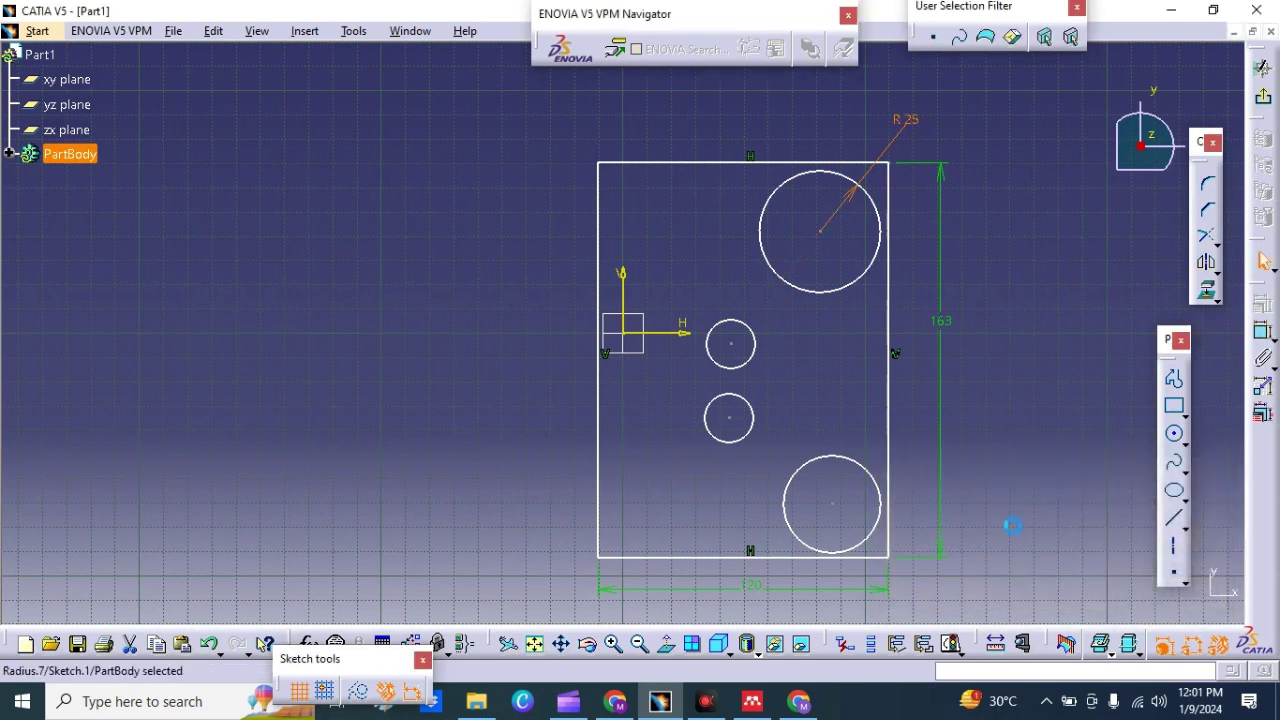
Add a radius dimension to the large circle in the rectangle's lower-right corner.
{"action": "left_click", "coordinate": [858, 465]}
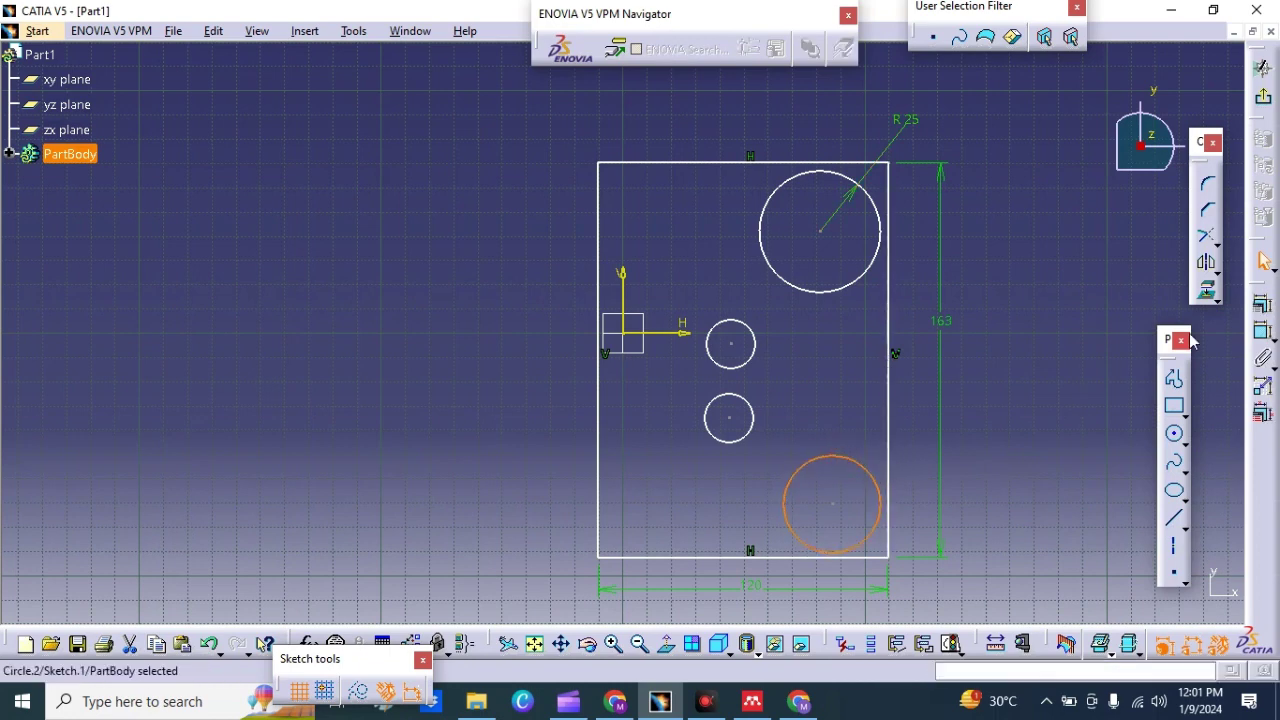
{"action": "left_click", "coordinate": [1264, 335]}
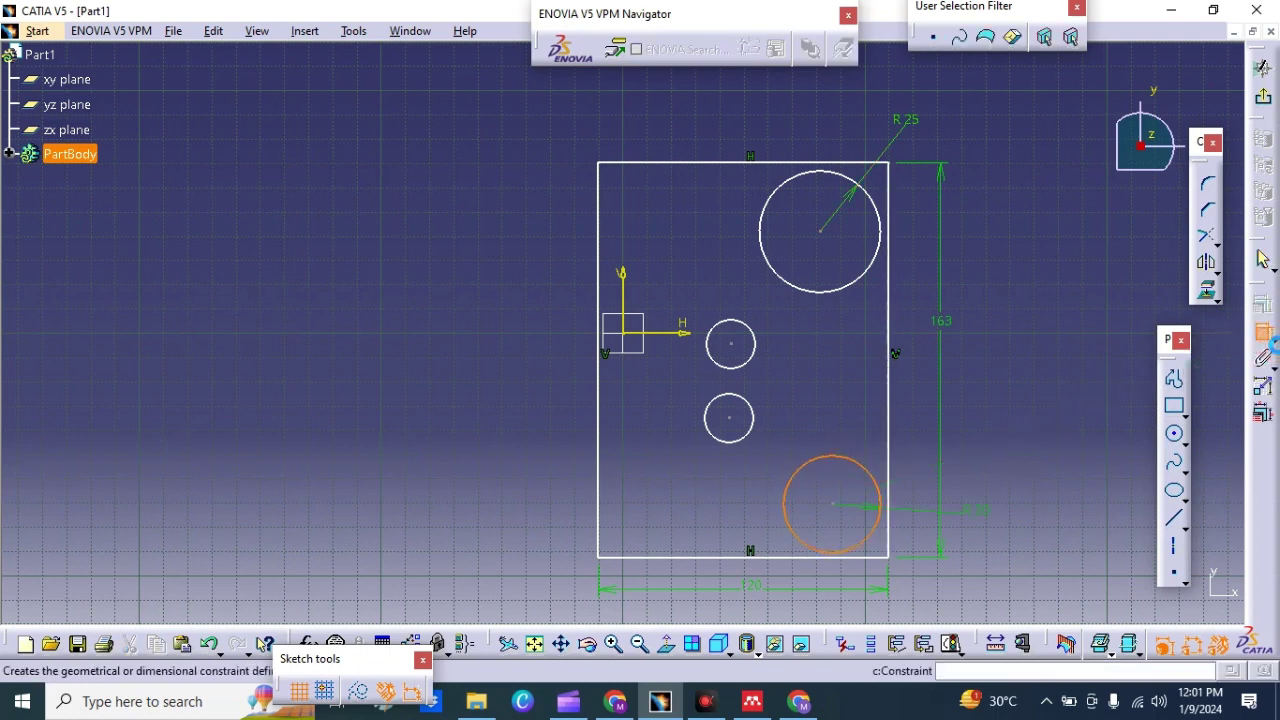
{"action": "left_click", "coordinate": [923, 513]}
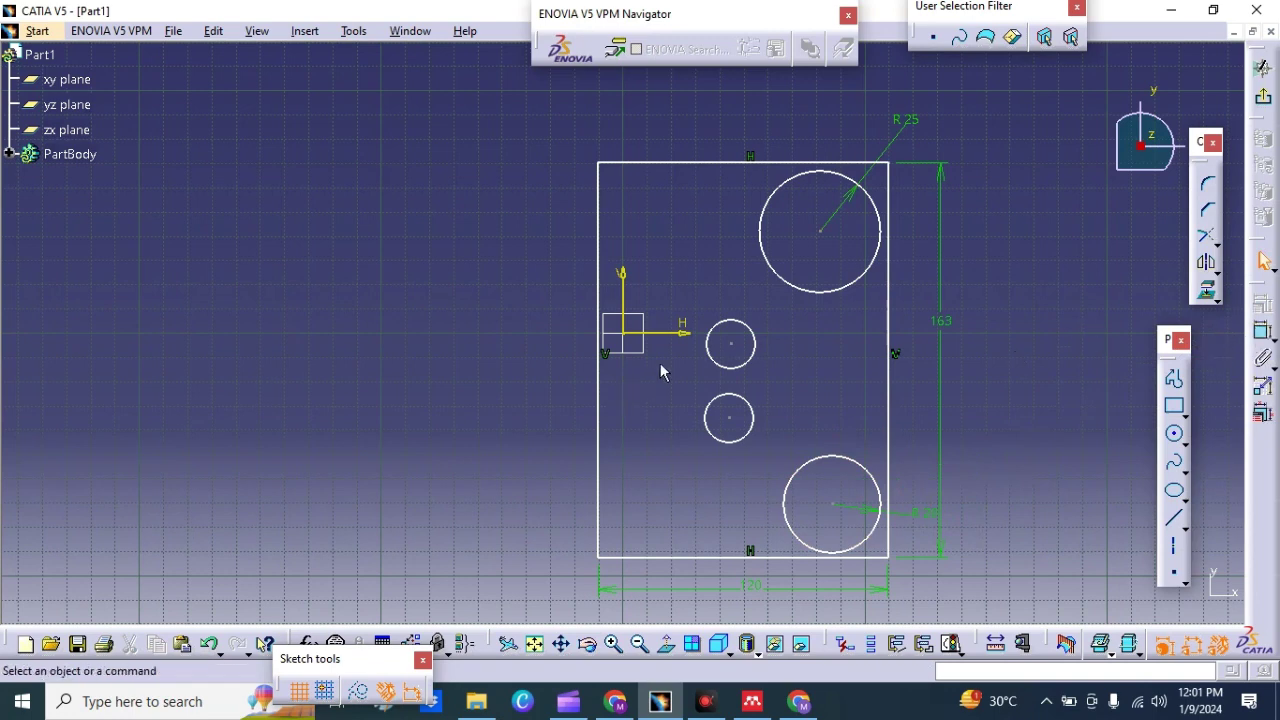
Add a radius dimension to each of the two small circles inside the rectangle.
{"action": "left_click", "coordinate": [719, 364]}
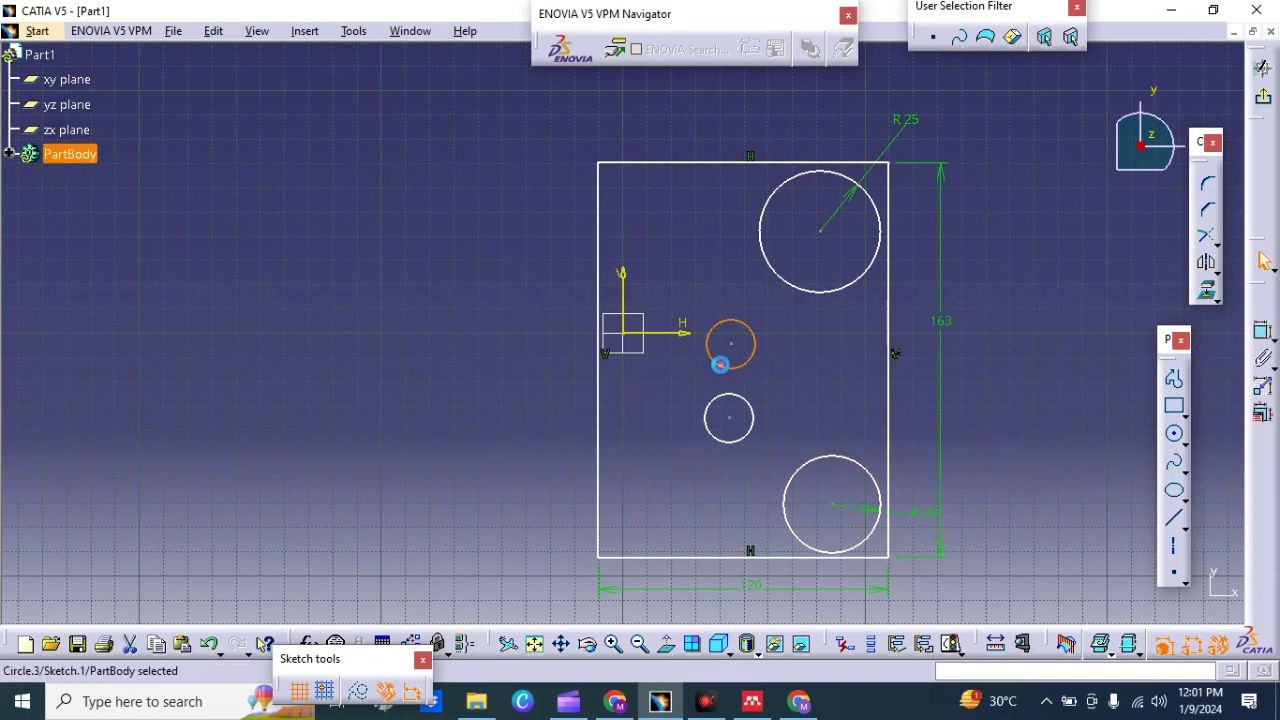
{"action": "left_click", "coordinate": [1264, 334]}
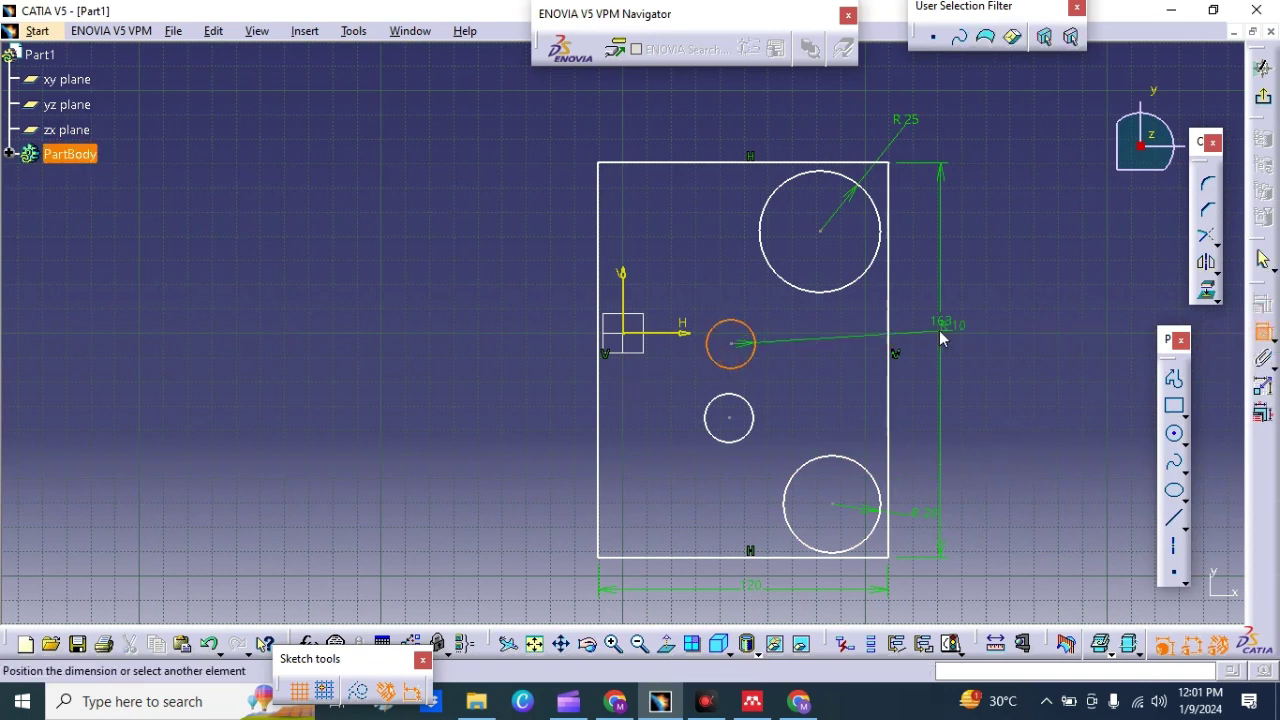
{"action": "left_click", "coordinate": [786, 336]}
{"action": "left_click", "coordinate": [750, 405]}
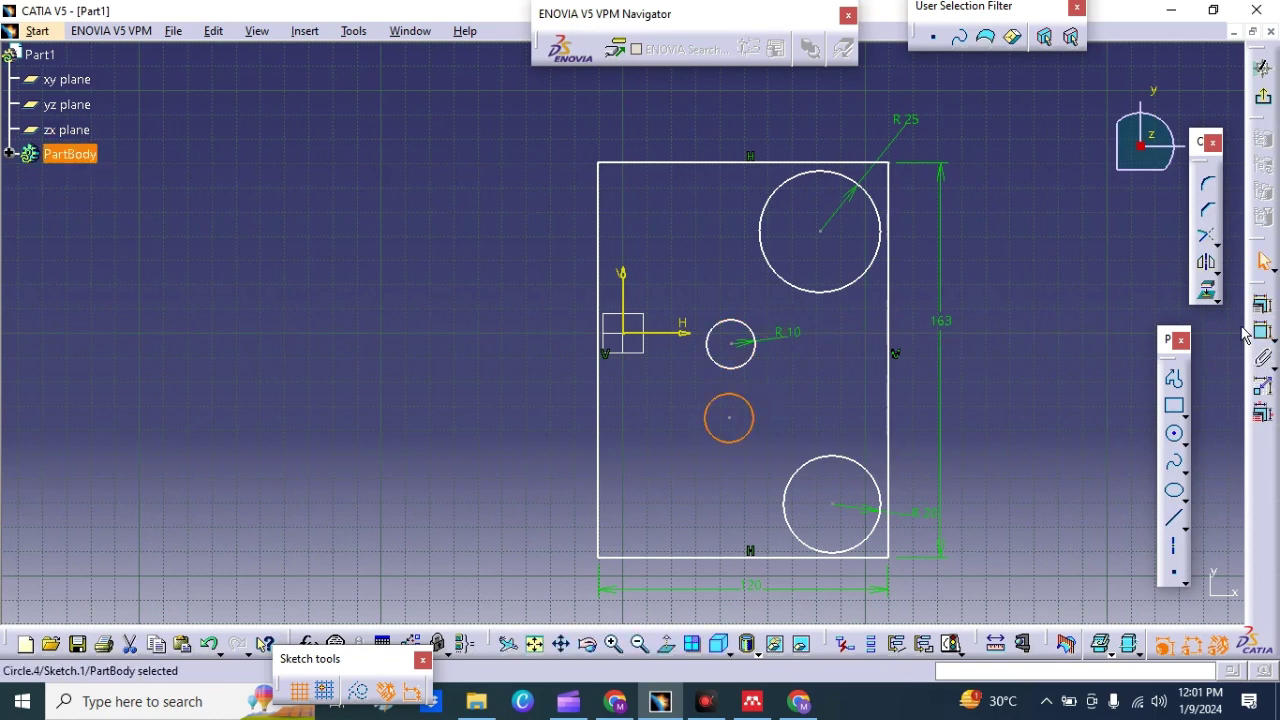
{"action": "left_click", "coordinate": [1264, 338]}
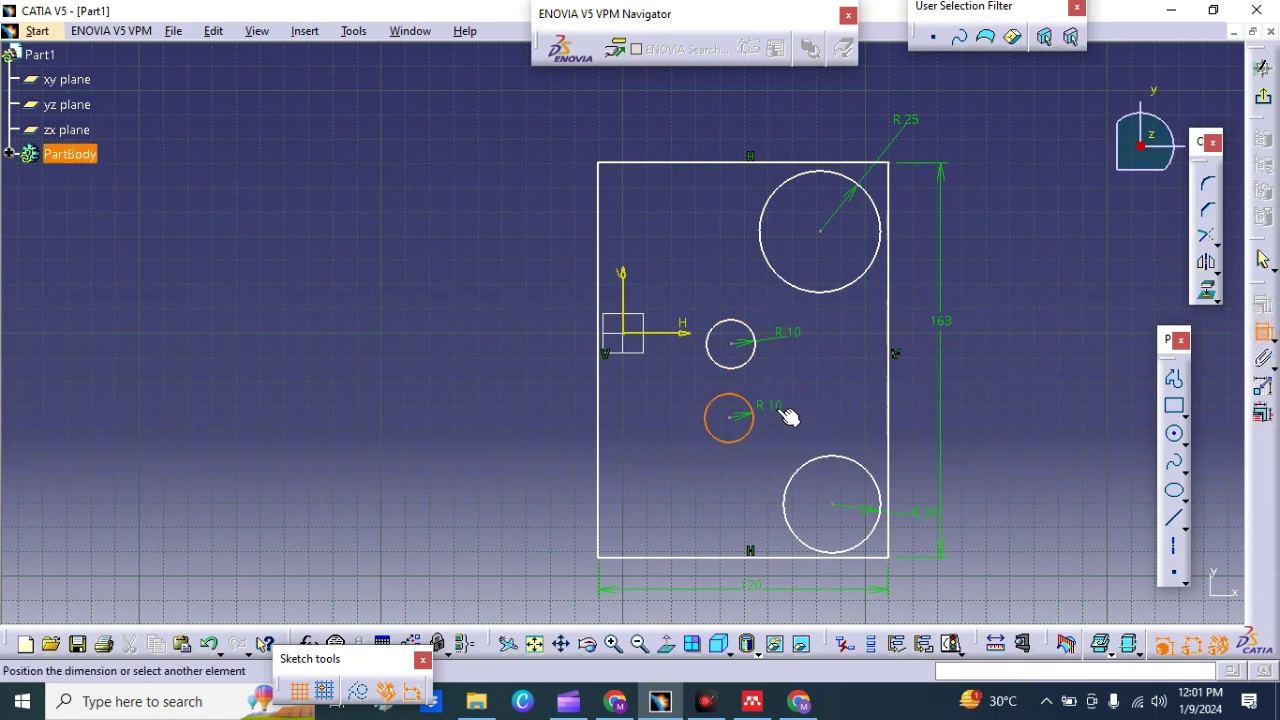
{"action": "left_click", "coordinate": [780, 392]}
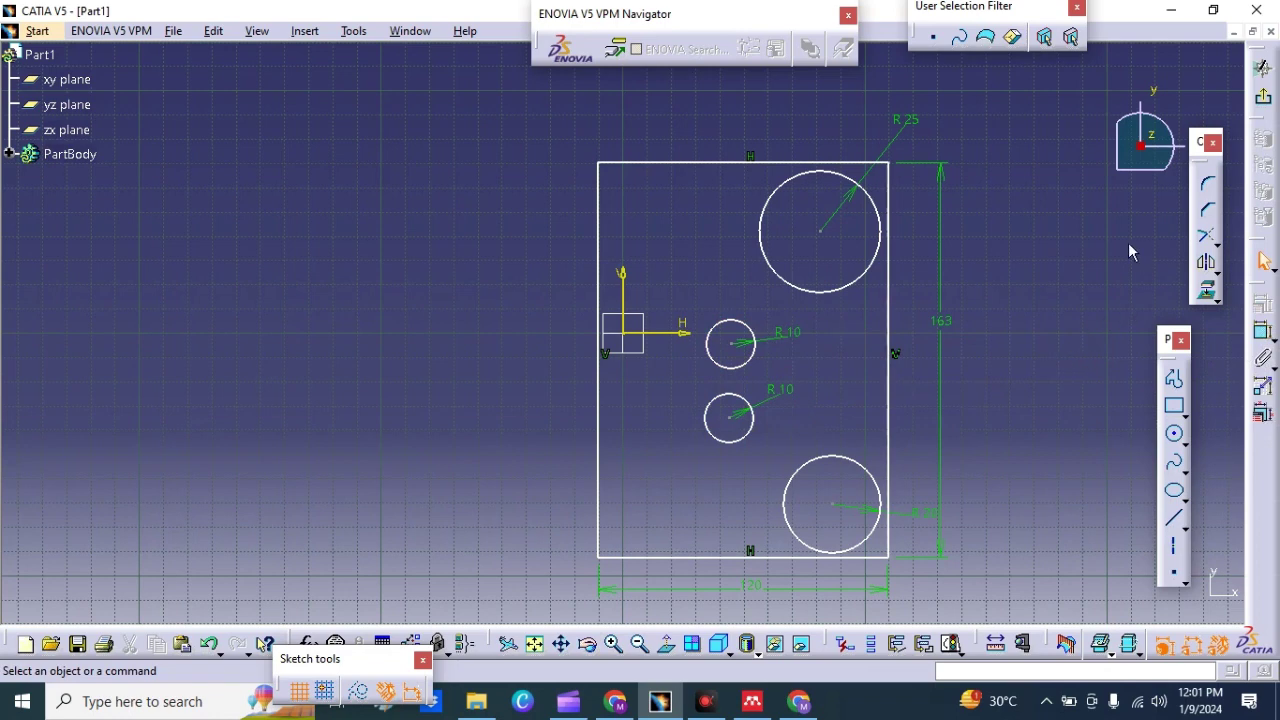
Activate the Line tool in repeat mode for the sketch.
{"action": "left_click", "coordinate": [1176, 520]}
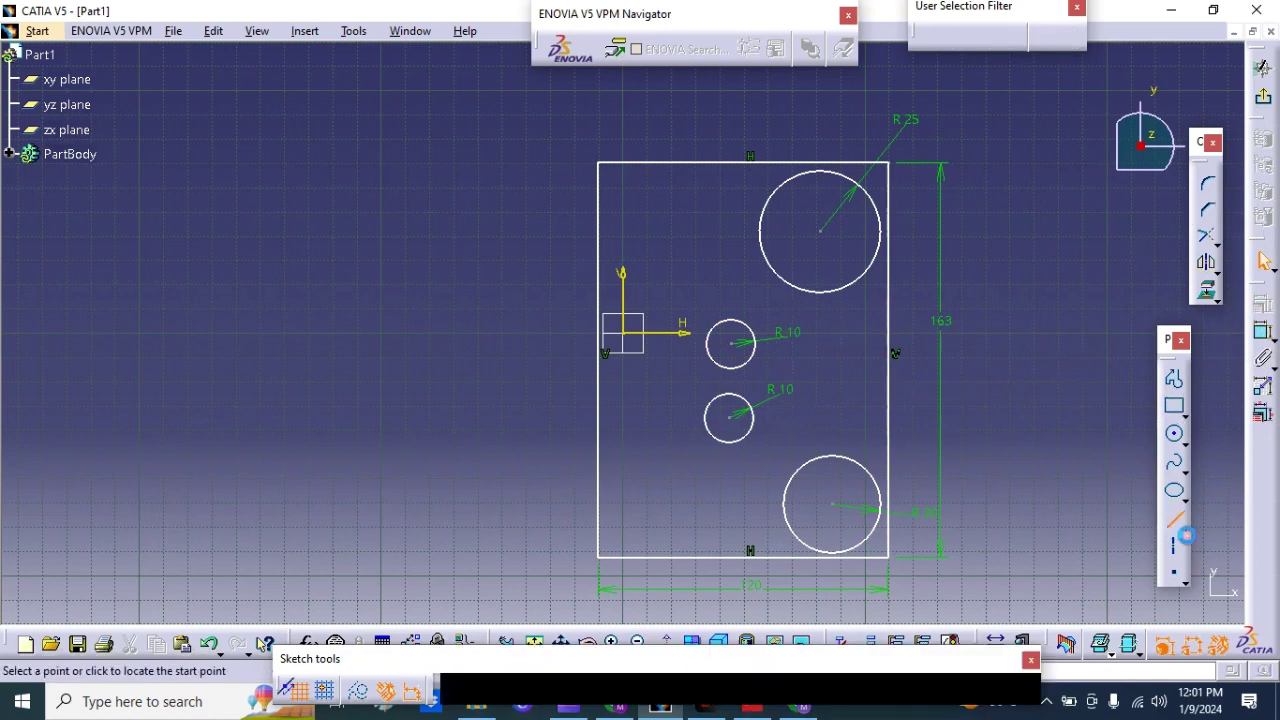
{"action": "left_click", "coordinate": [1175, 521]}
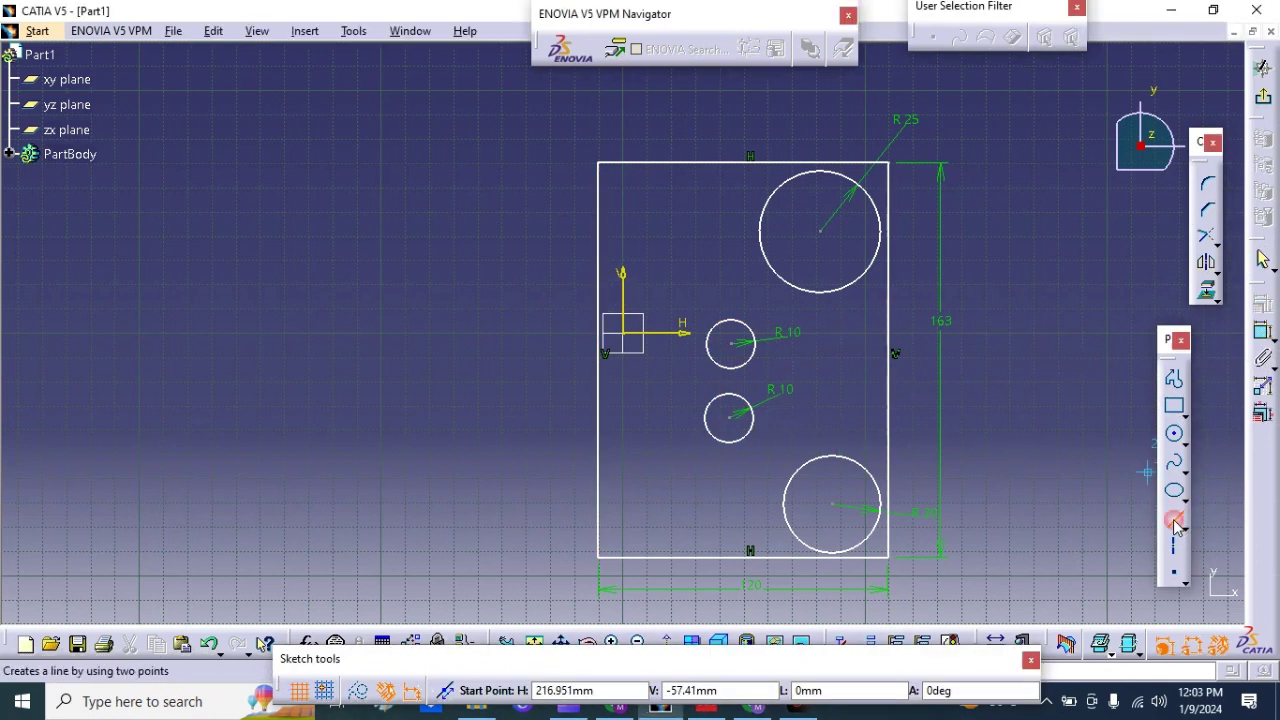
{"action": "double_click", "coordinate": [1177, 519]}
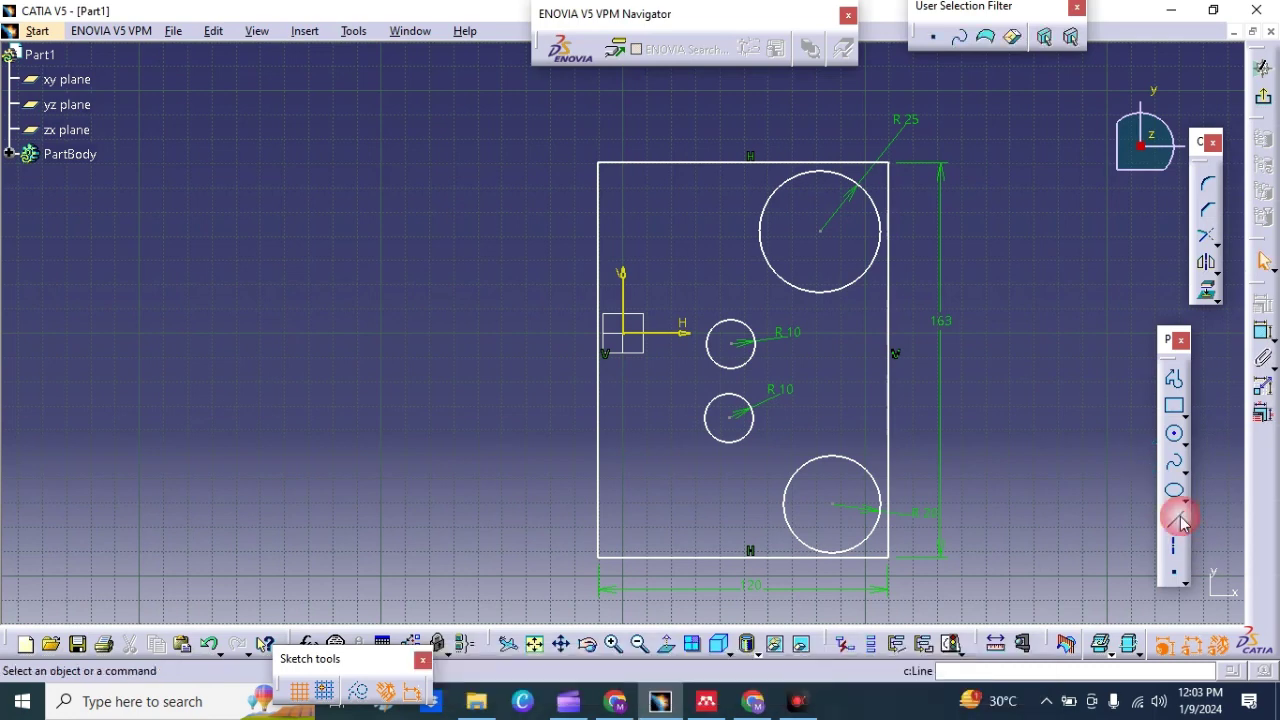